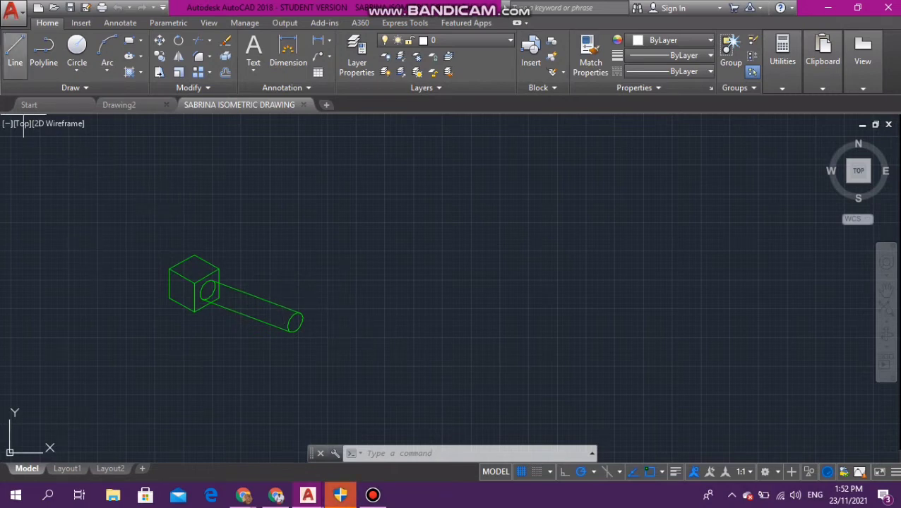
- Turn on Ortho mode and draw a 100 by 100 square with the Line tool in the empty space beside the green model
{"action": "left_click", "coordinate": [15, 50]}
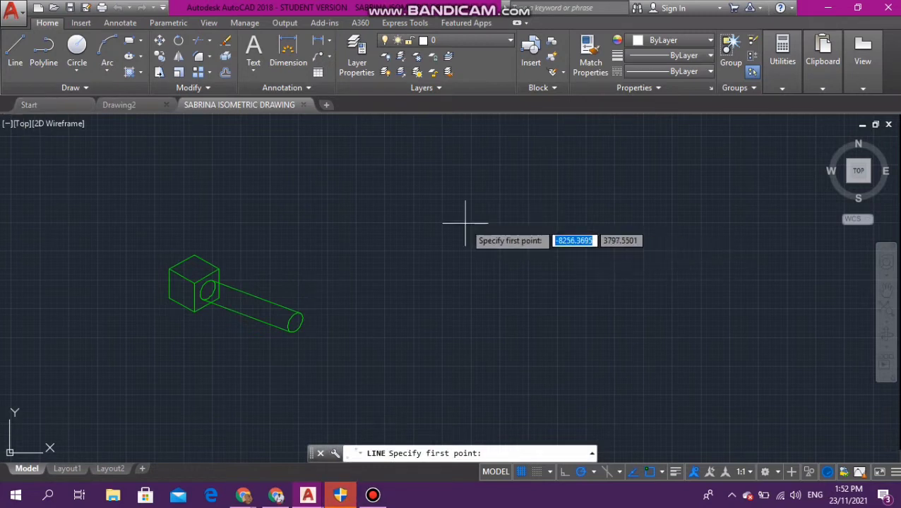
{"action": "left_click", "coordinate": [418, 213]}
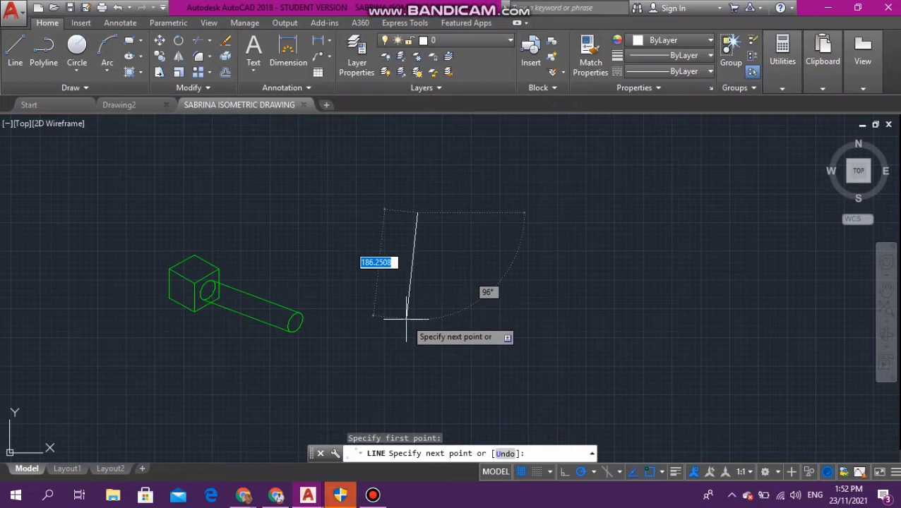
{"action": "left_click", "coordinate": [565, 471]}
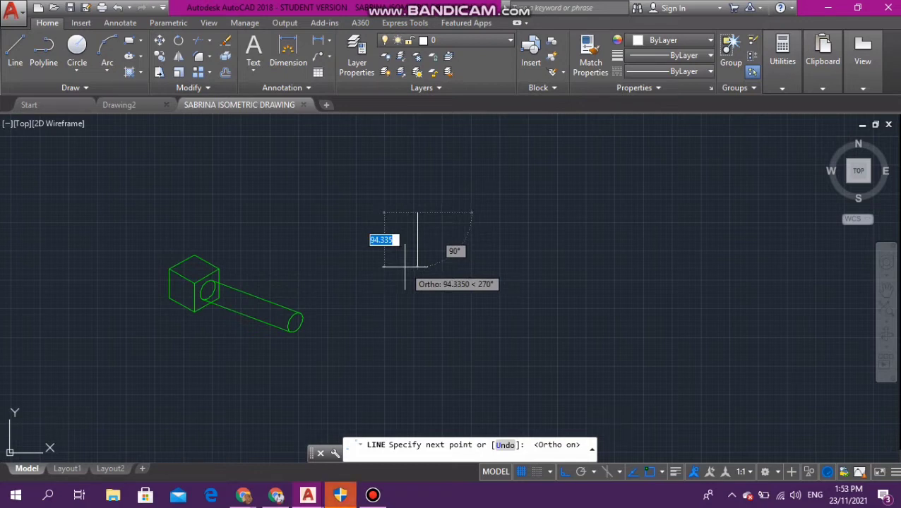
{"action": "type", "text": "100"}
{"action": "key", "text": "Return"}
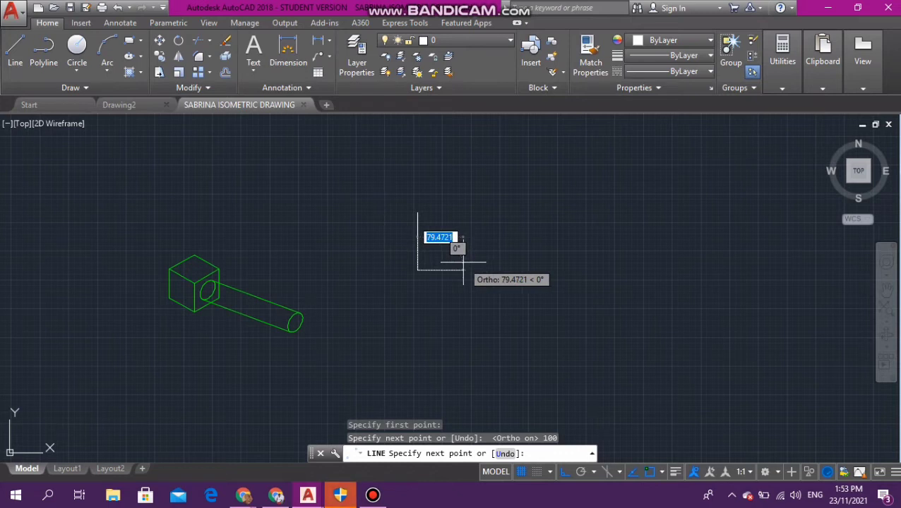
{"action": "key", "text": "BackSpace"}
{"action": "type", "text": "100"}
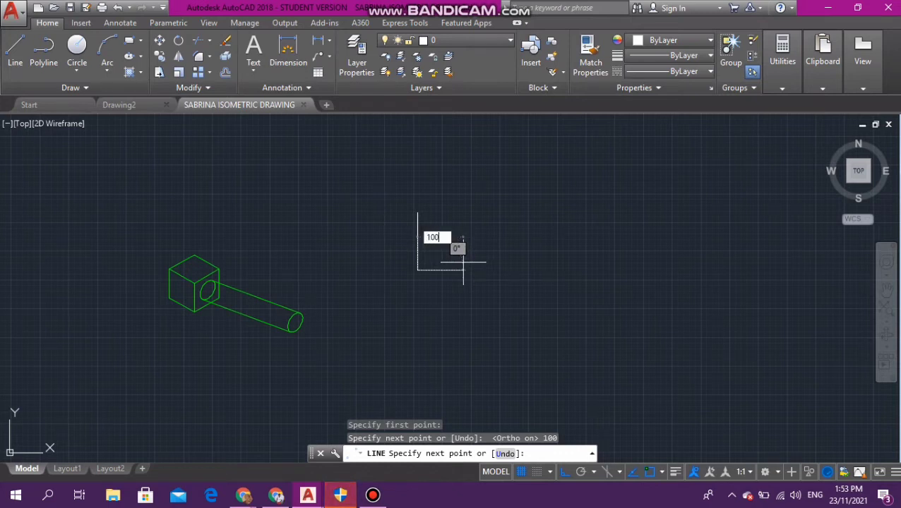
{"action": "key", "text": "Return"}
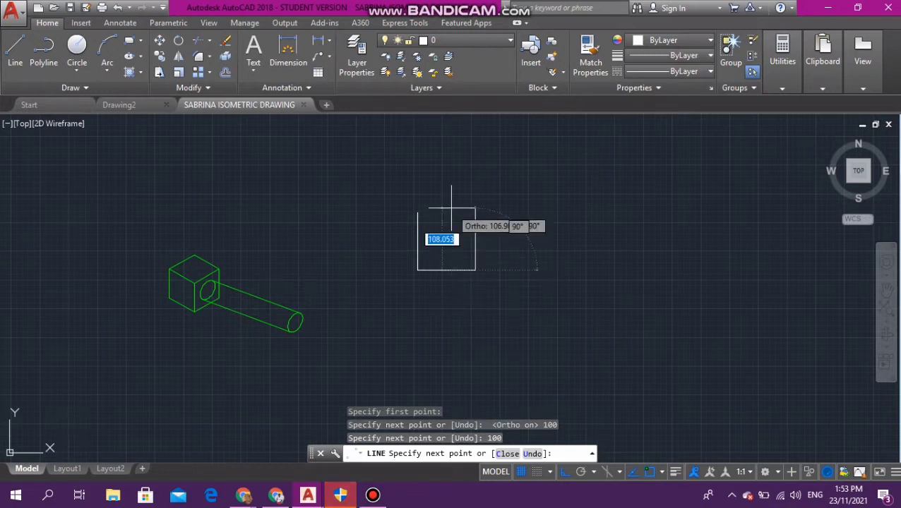
{"action": "type", "text": "100"}
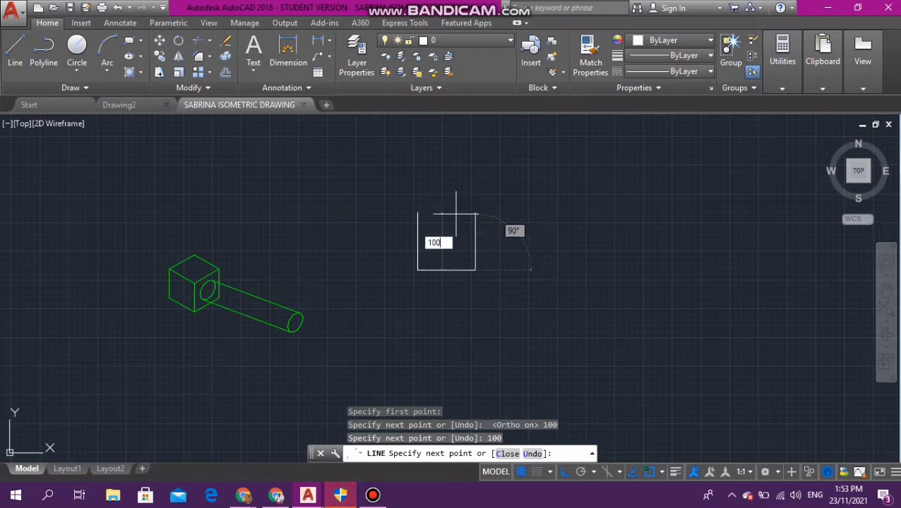
{"action": "key", "text": "Return"}
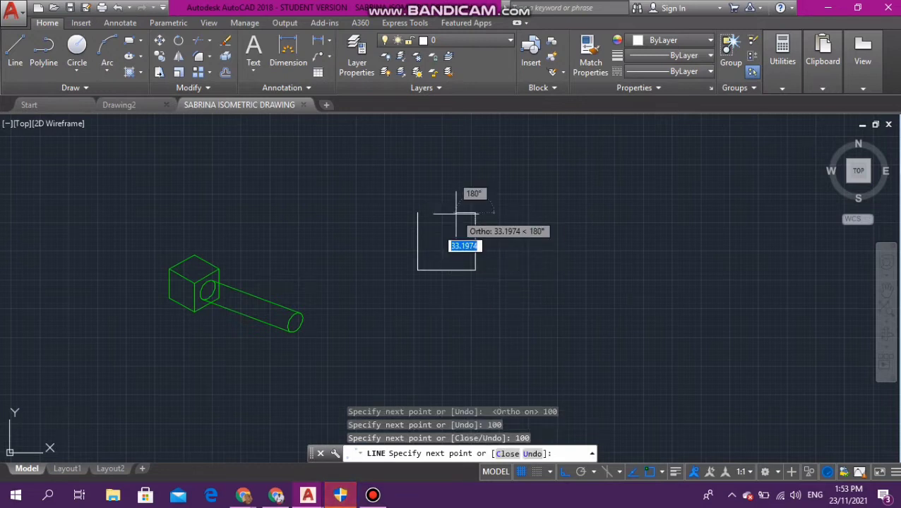
{"action": "left_click", "coordinate": [417, 212]}
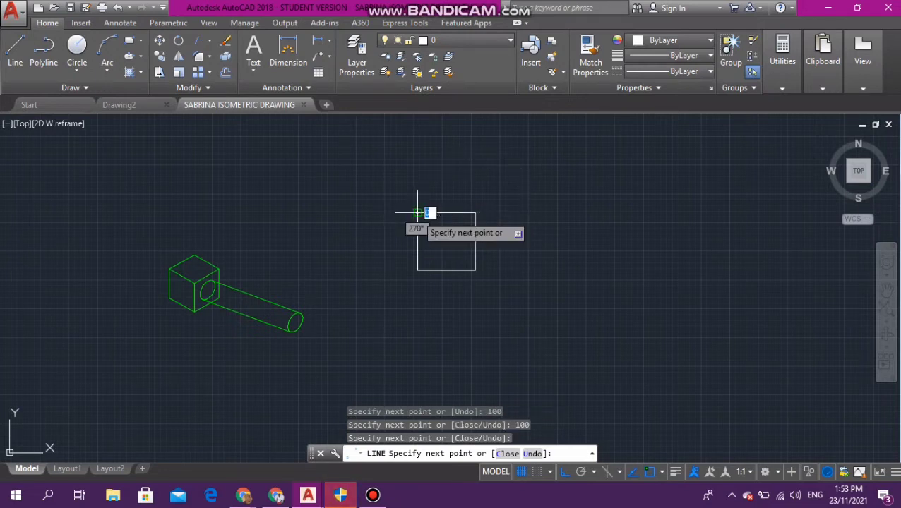
{"action": "key", "text": "Escape"}
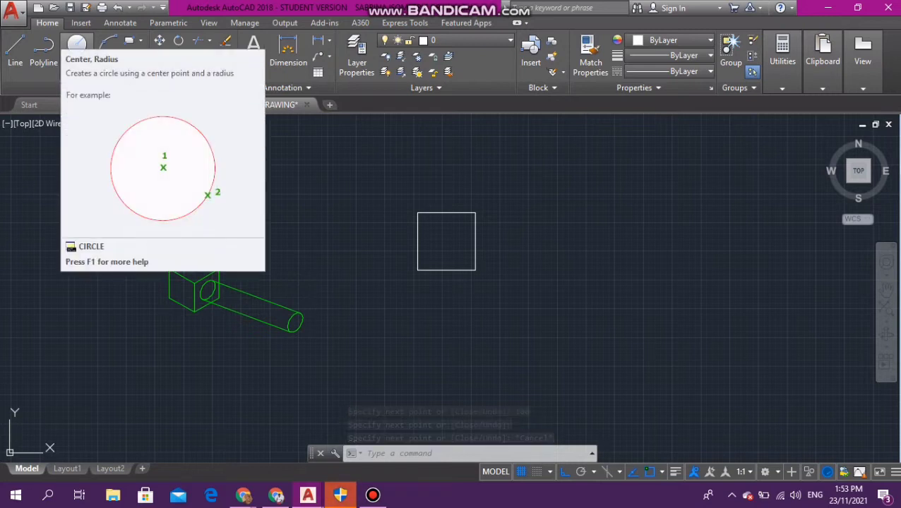
{"action": "left_click", "coordinate": [77, 47]}
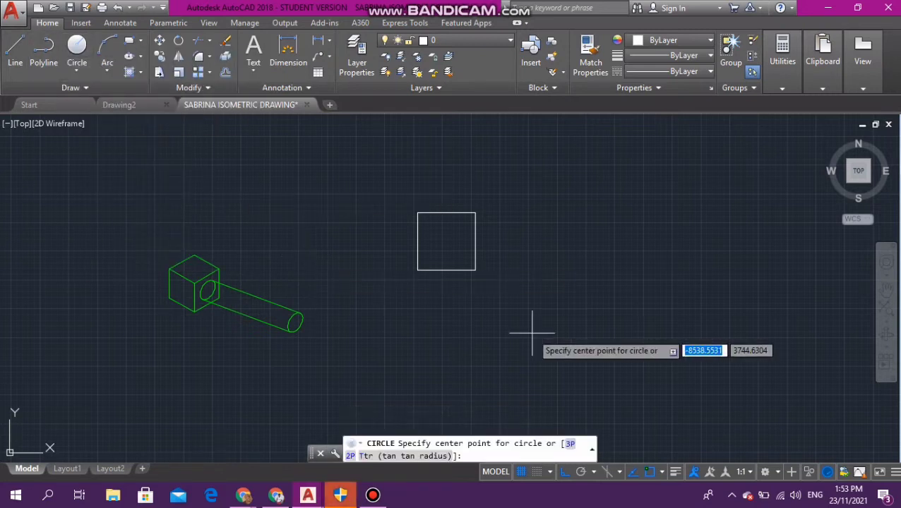
{"action": "left_click", "coordinate": [417, 270]}
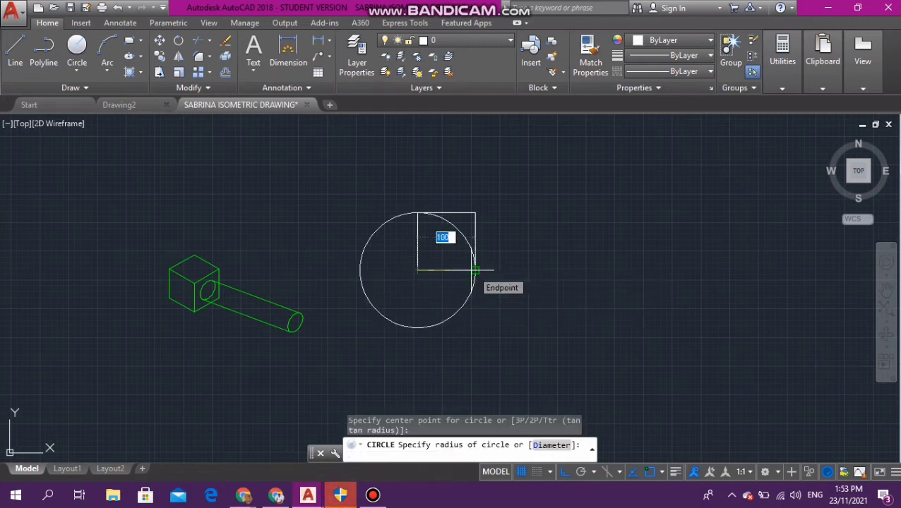
{"action": "key", "text": "Escape"}
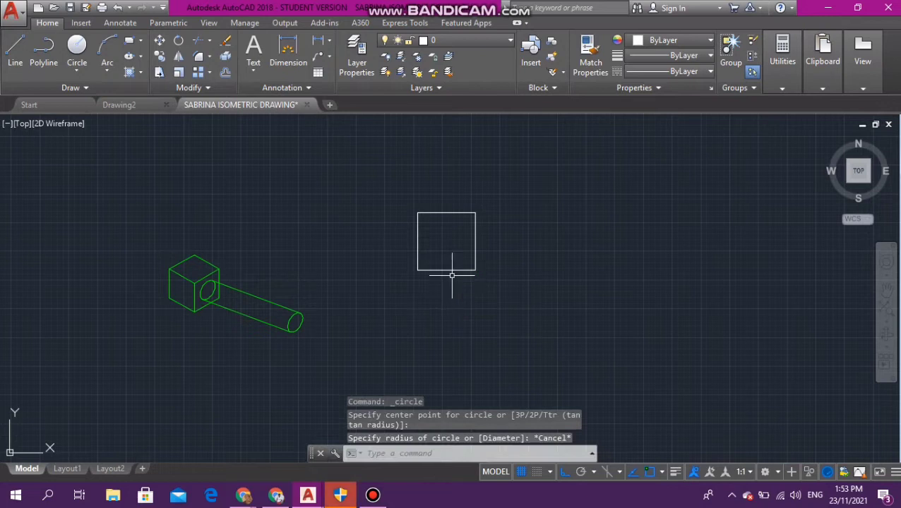
{"action": "key", "text": "Escape"}
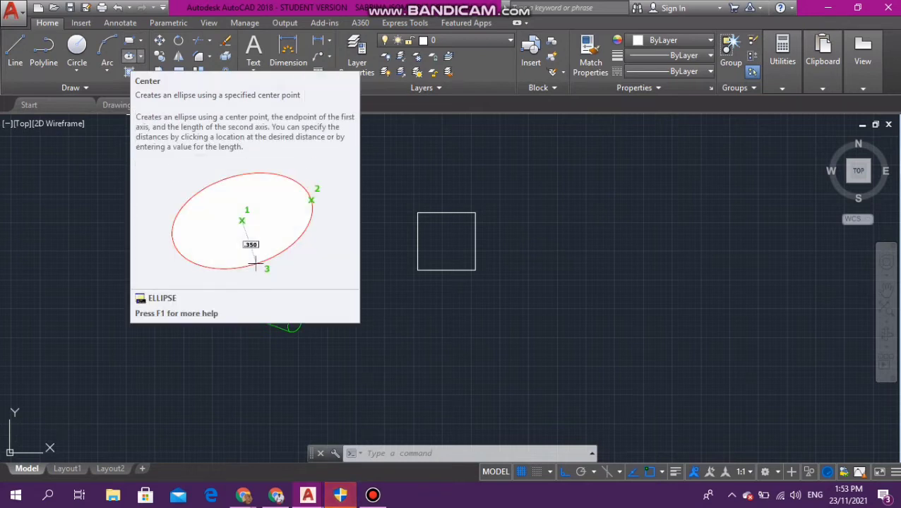
- Draw a flat Axis, End ellipse spanning the square's bottom edge from corner to corner
{"action": "left_click", "coordinate": [140, 57]}
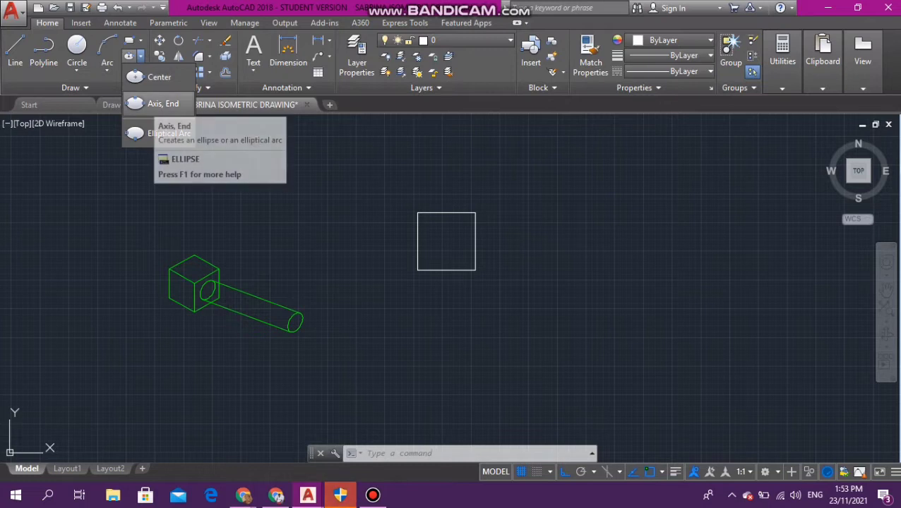
{"action": "left_click", "coordinate": [159, 103]}
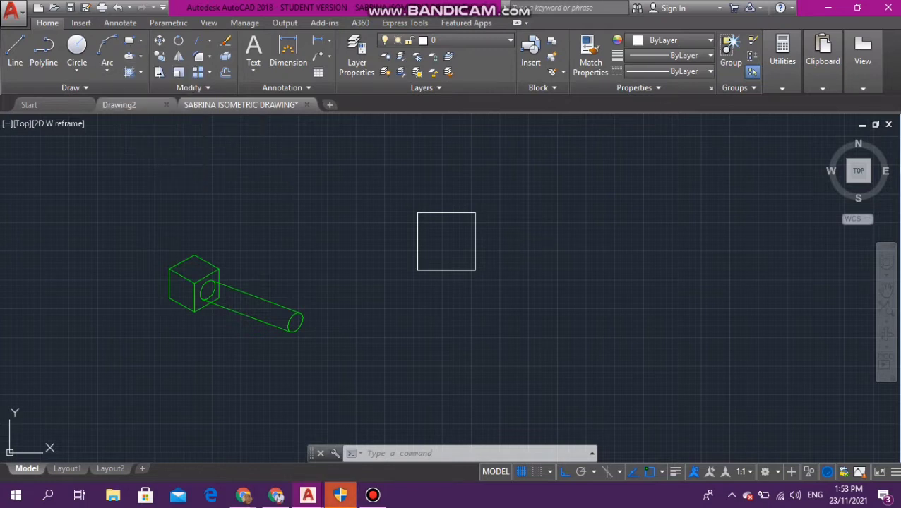
{"action": "left_click", "coordinate": [417, 269]}
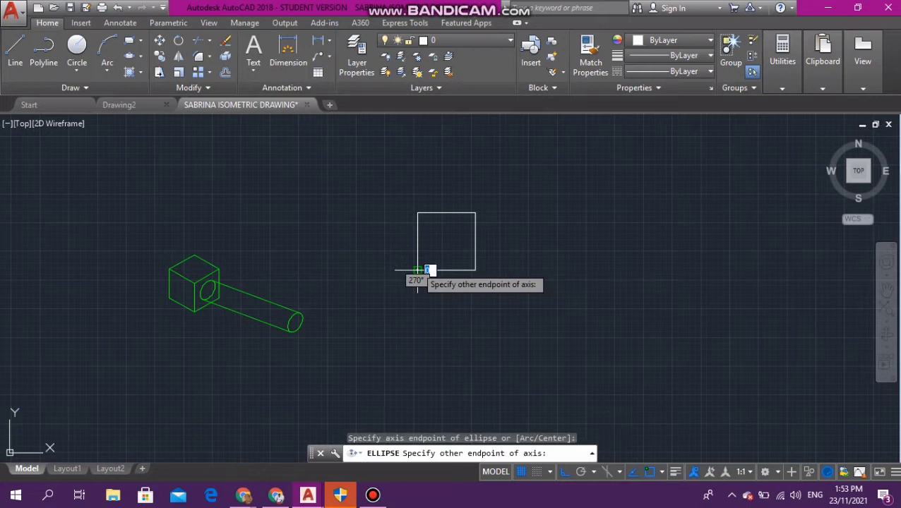
{"action": "left_click", "coordinate": [475, 269]}
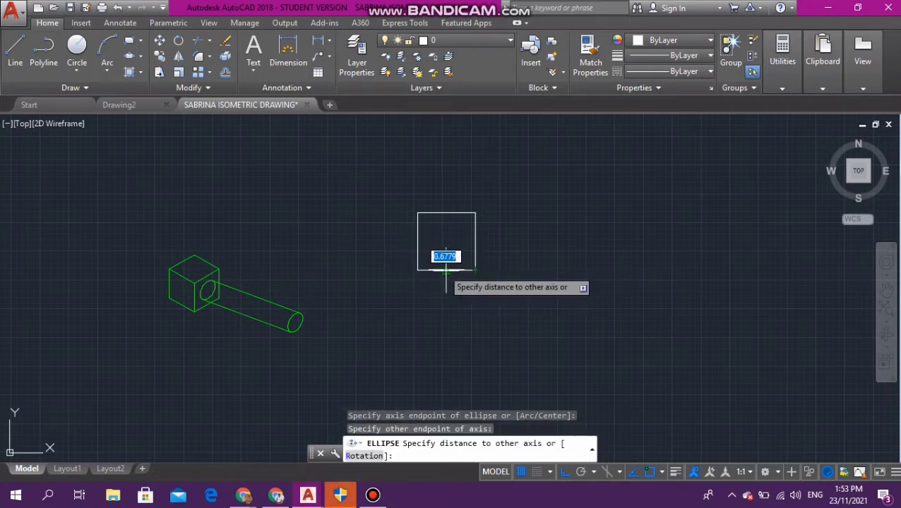
{"action": "left_click", "coordinate": [444, 280]}
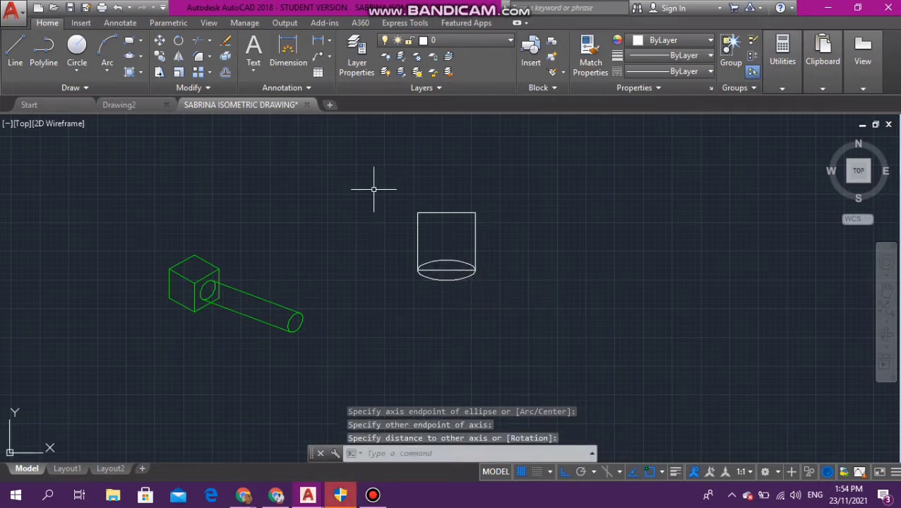
- Draw a matching ellipse across the square's top edge, with a half-height of about 14
{"action": "key", "text": "space"}
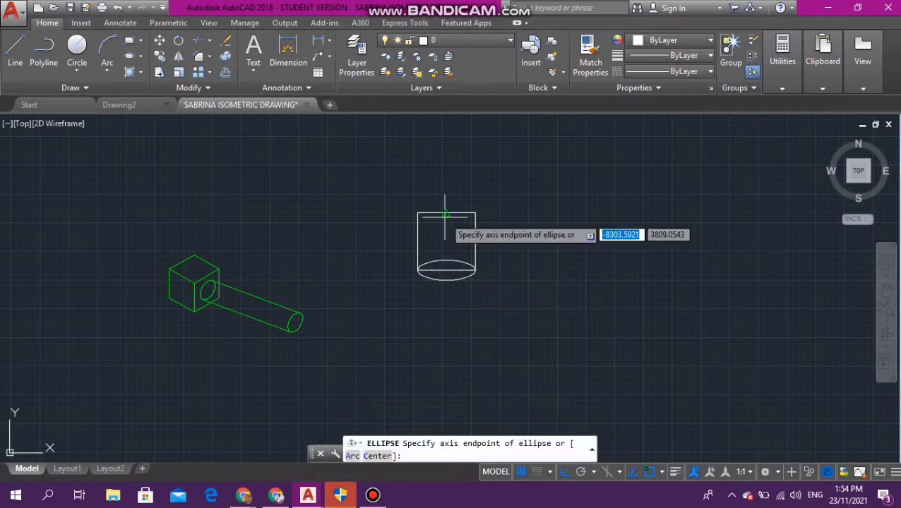
{"action": "left_click", "coordinate": [417, 212]}
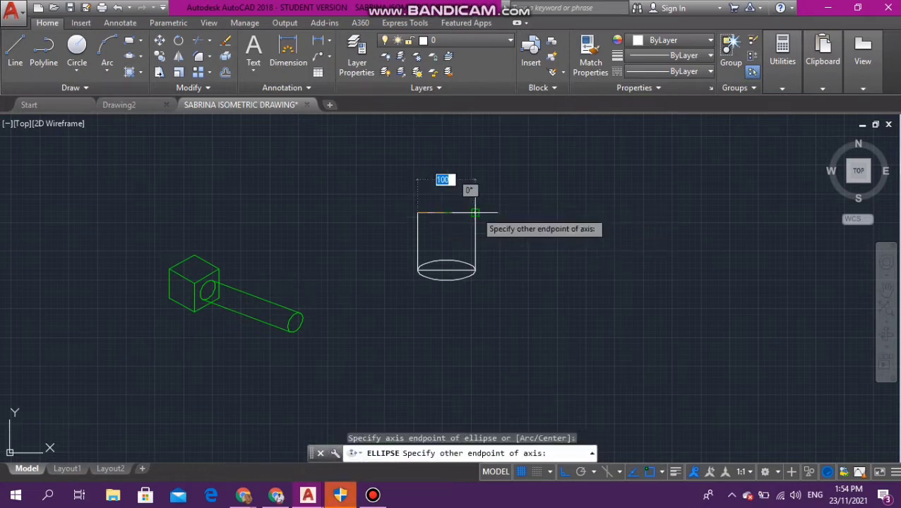
{"action": "left_click", "coordinate": [475, 213]}
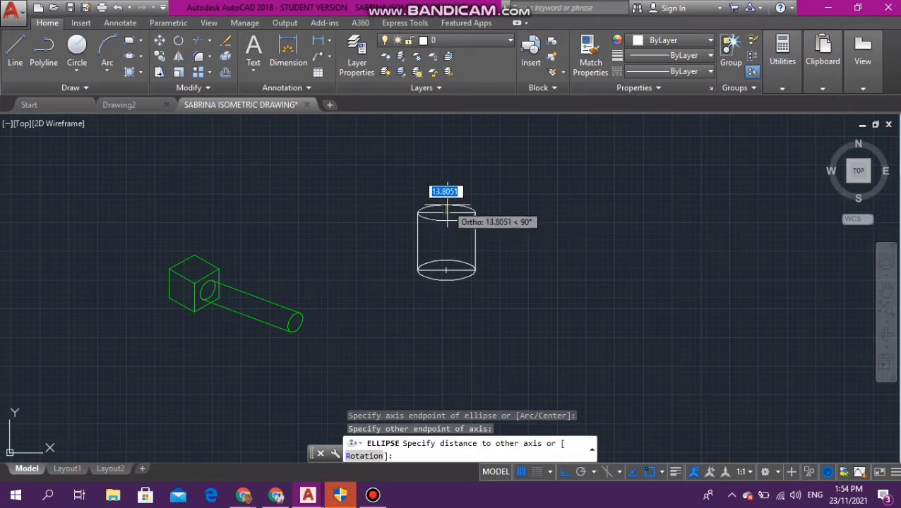
{"action": "left_click", "coordinate": [446, 207]}
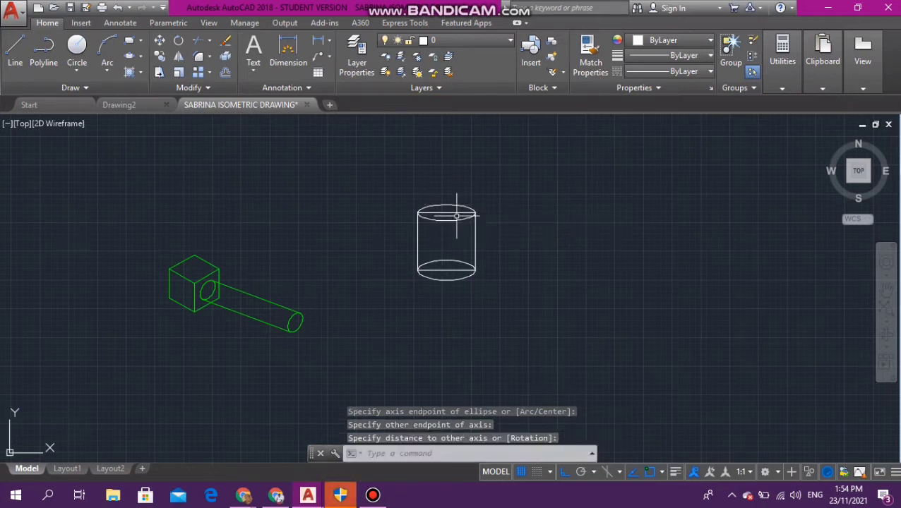
- Delete the square's top and bottom edges that cross the two ellipses, leaving a cylinder outline
{"action": "left_click", "coordinate": [446, 212]}
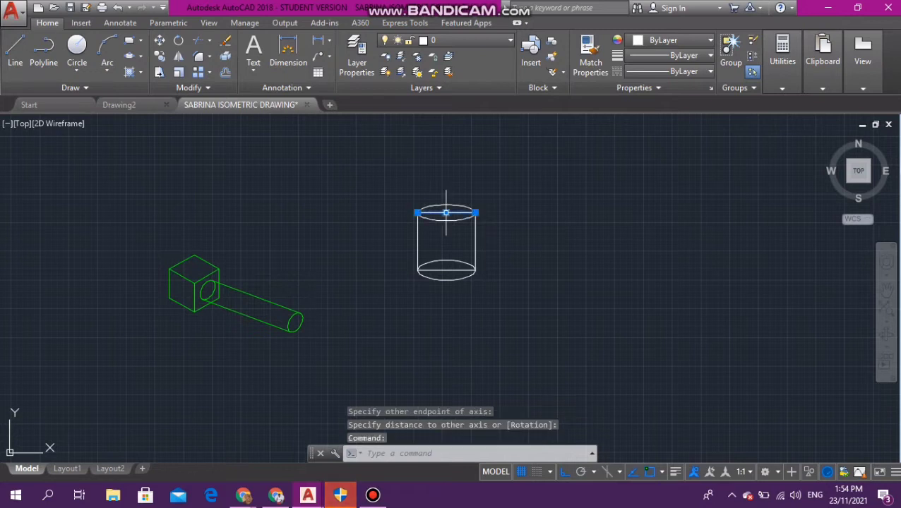
{"action": "left_click", "coordinate": [446, 269]}
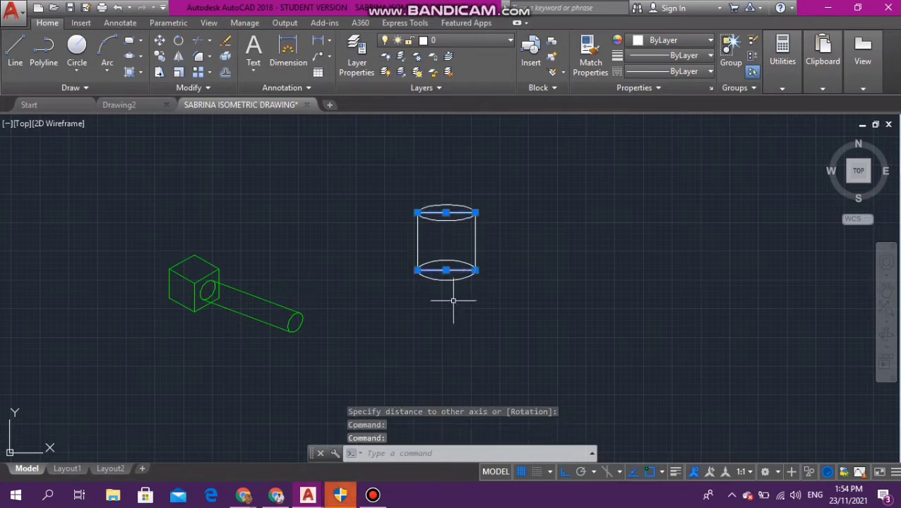
{"action": "key", "text": "Delete"}
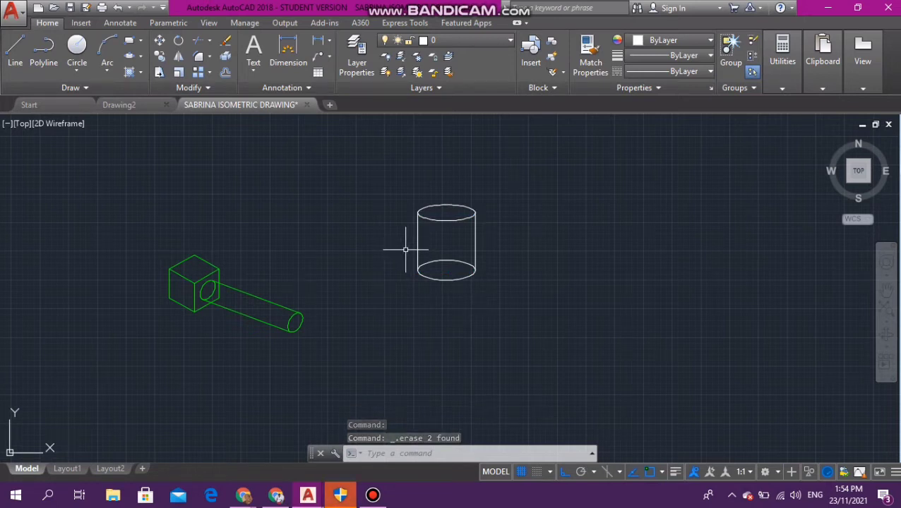
- Erase the whole white cylinder outline, keeping the green model
{"action": "left_click", "coordinate": [377, 179]}
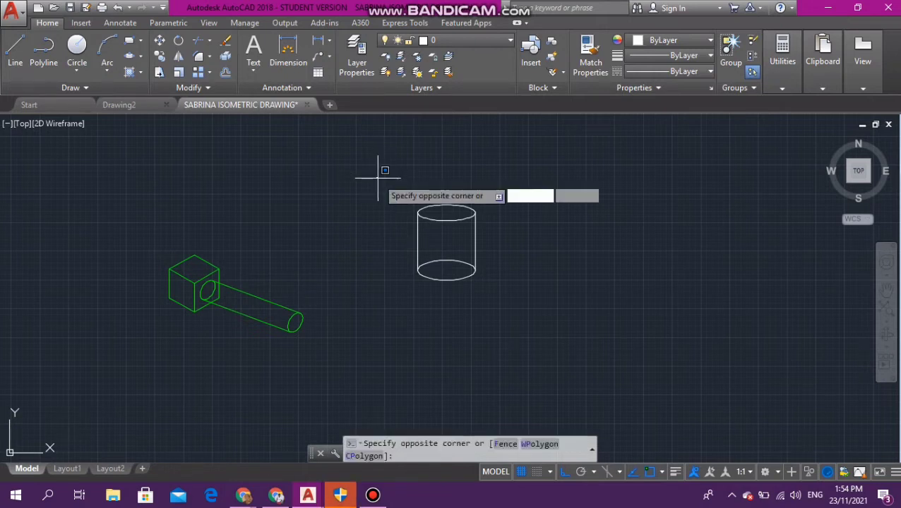
{"action": "left_click", "coordinate": [502, 294]}
{"action": "key", "text": "Delete"}
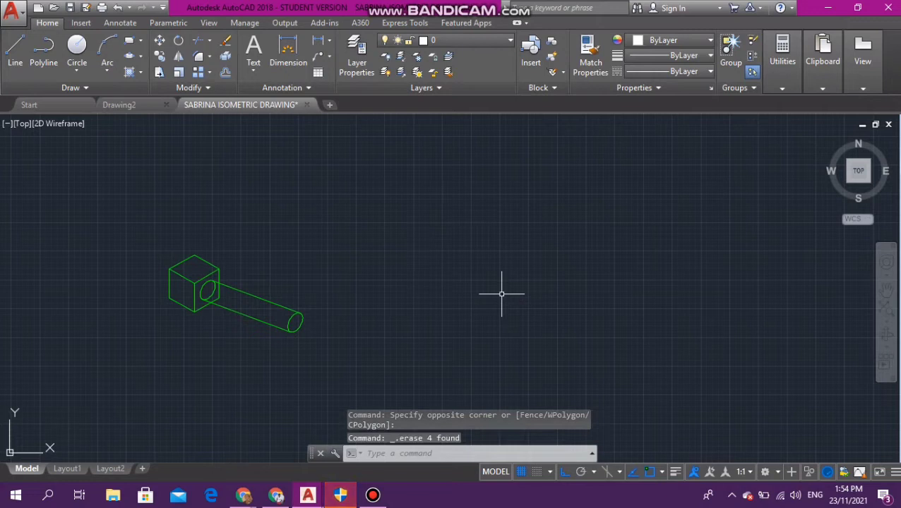
{"action": "key", "text": "Escape"}
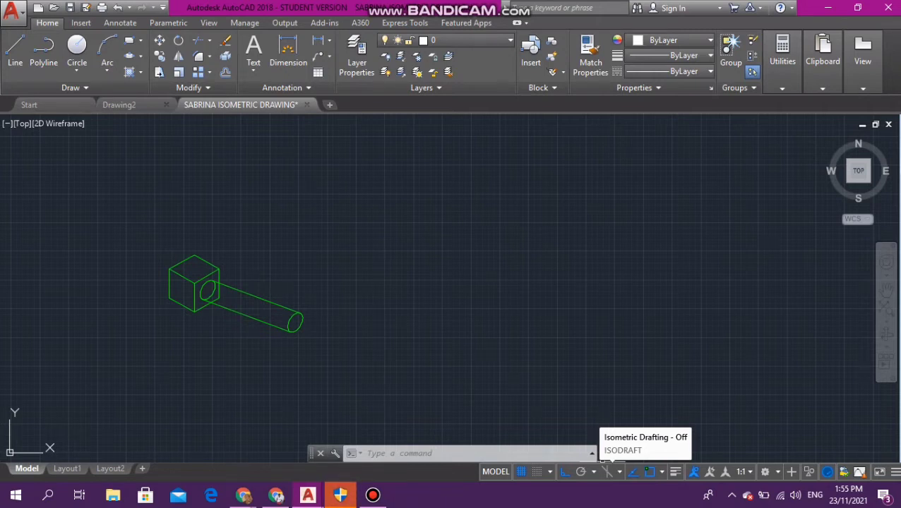
- Turn on isometric drafting and set the drawing plane to isoplane Top
{"action": "left_click", "coordinate": [606, 471]}
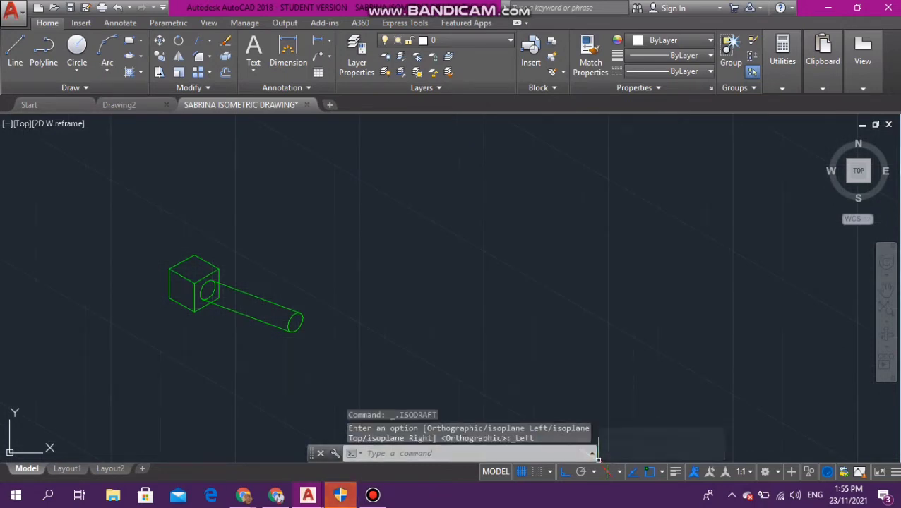
{"action": "left_click", "coordinate": [619, 471]}
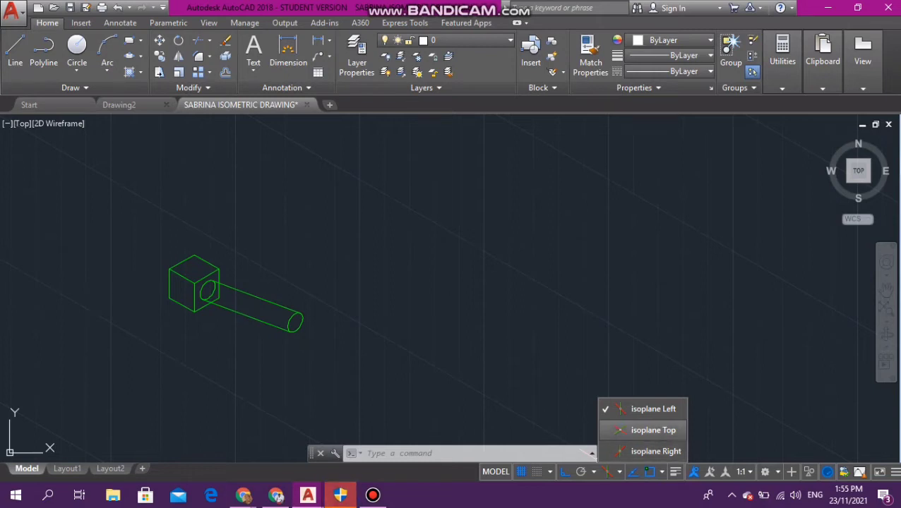
{"action": "left_click", "coordinate": [628, 429]}
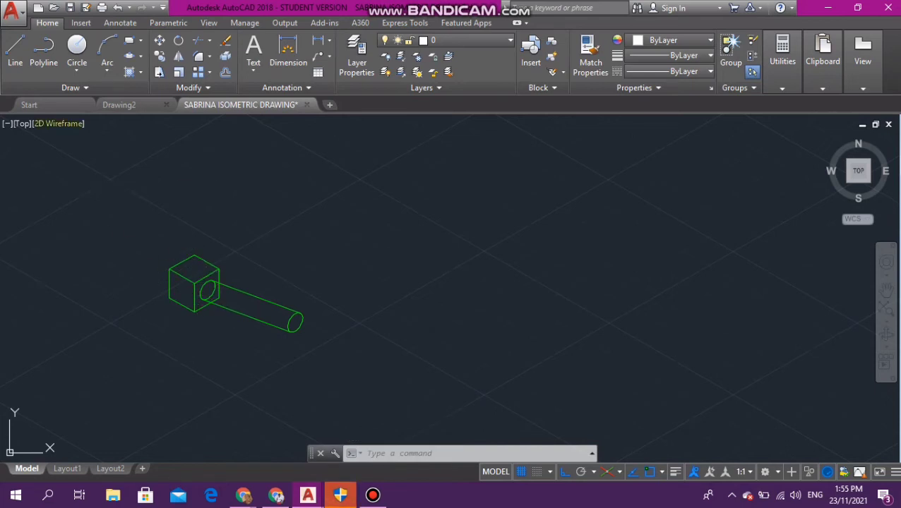
- Draw the first two sides of an isometric rhombus beside the green model, each 150 long, at 330° and 30°
{"action": "type", "text": "l"}
{"action": "key", "text": "Return"}
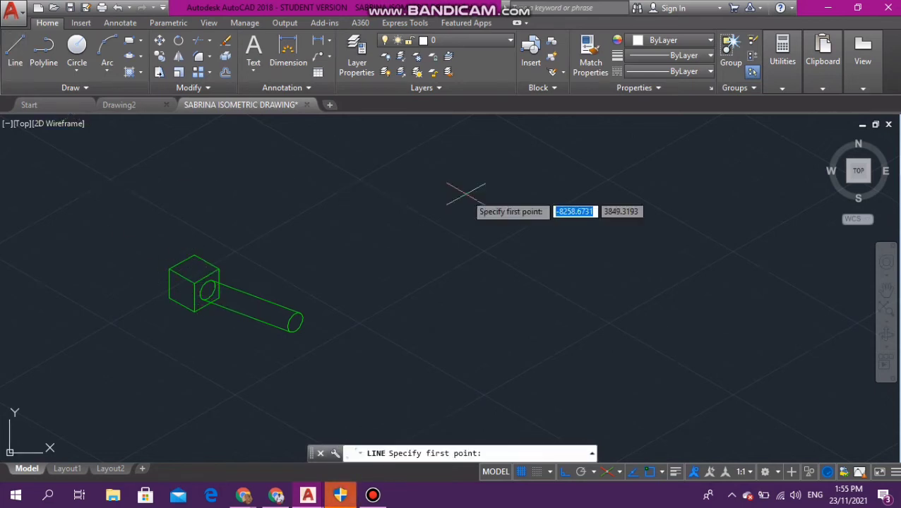
{"action": "left_click", "coordinate": [401, 300]}
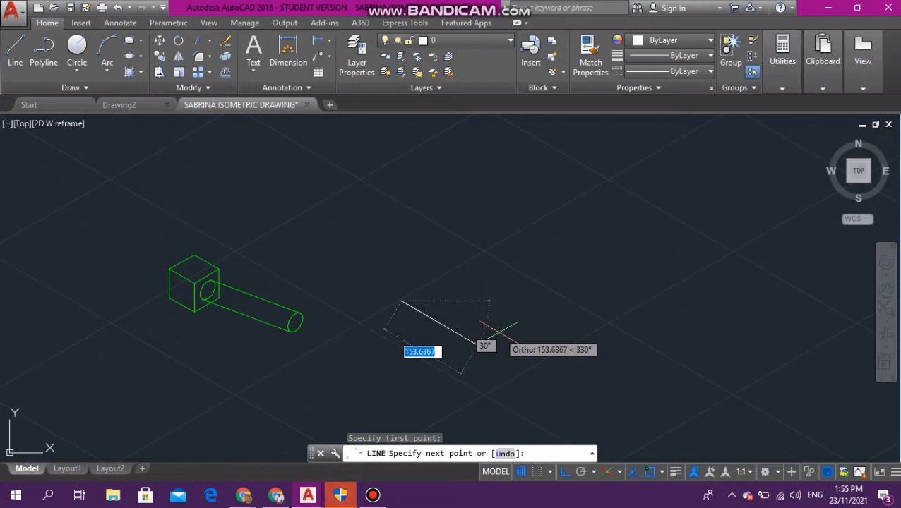
{"action": "type", "text": "5"}
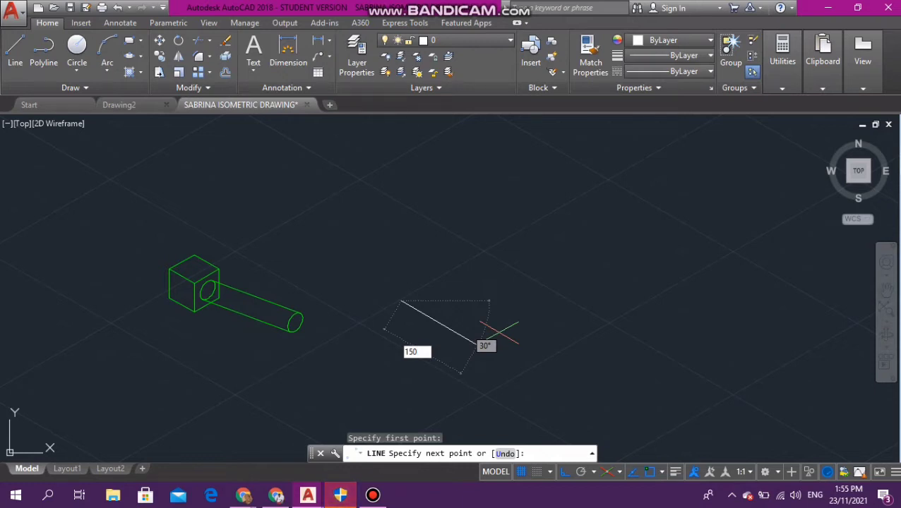
{"action": "type", "text": "0"}
{"action": "key", "text": "Return"}
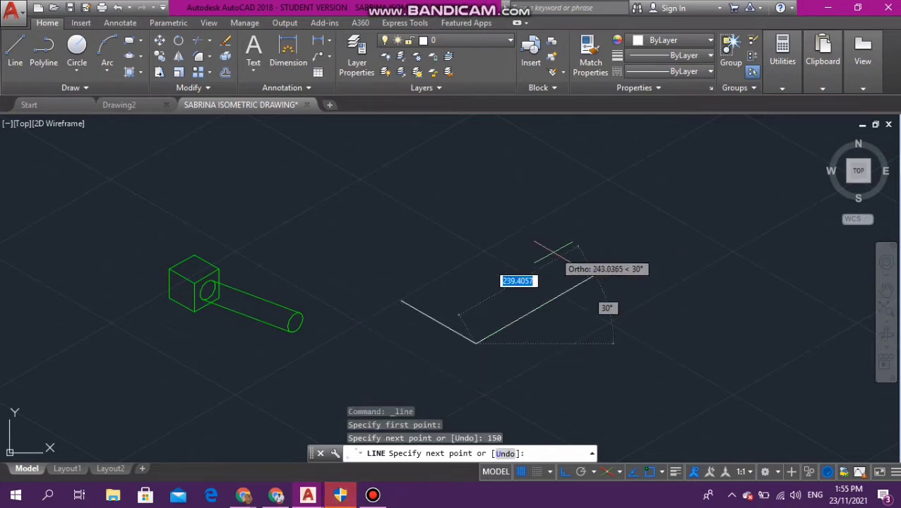
{"action": "type", "text": "15"}
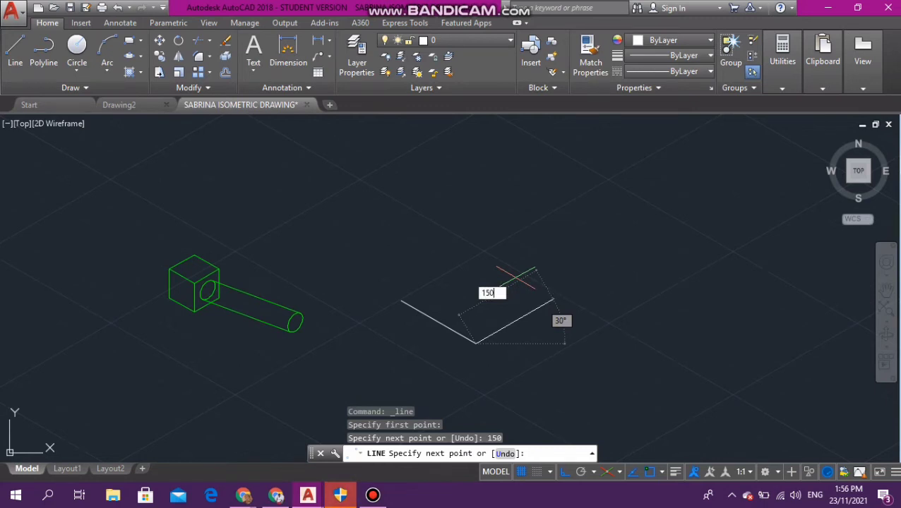
{"action": "type", "text": "0"}
{"action": "key", "text": "Return"}
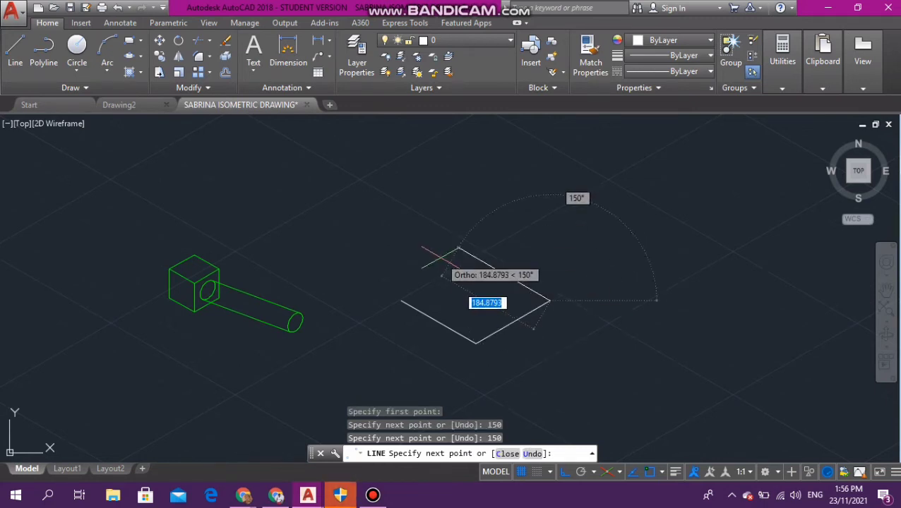
- Draw the rhombus's third side 150 long at 150° and close the outline at its starting corner
{"action": "type", "text": "15"}
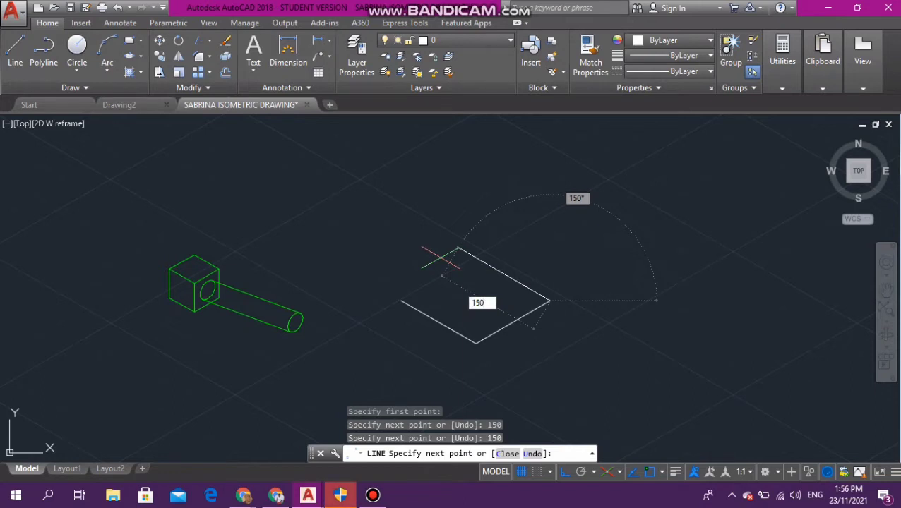
{"action": "type", "text": "0"}
{"action": "key", "text": "Return"}
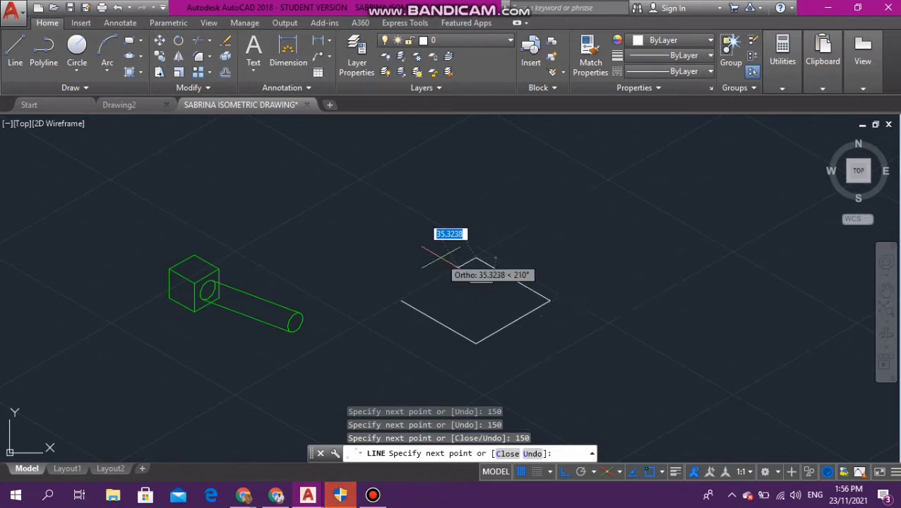
{"action": "left_click", "coordinate": [401, 301]}
{"action": "key", "text": "Escape"}
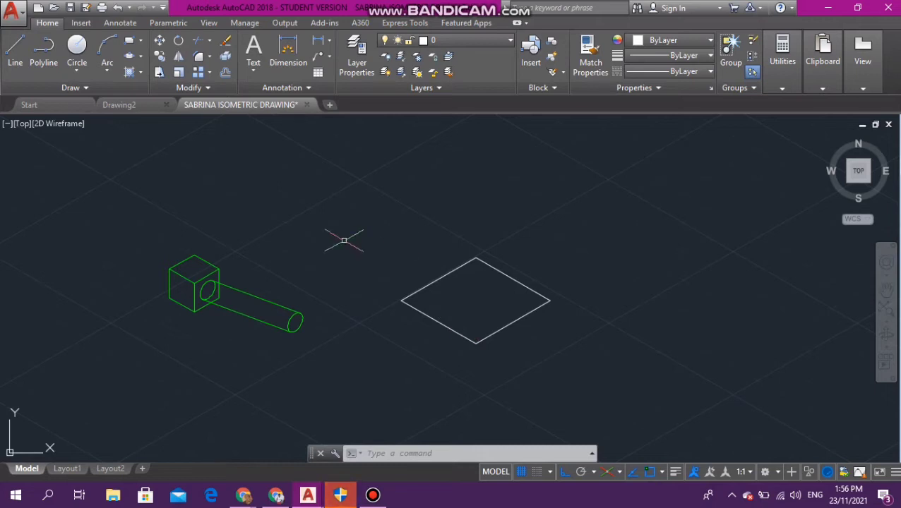
{"action": "left_click", "coordinate": [319, 193]}
{"action": "left_click", "coordinate": [559, 367]}
{"action": "type", "text": "co"}
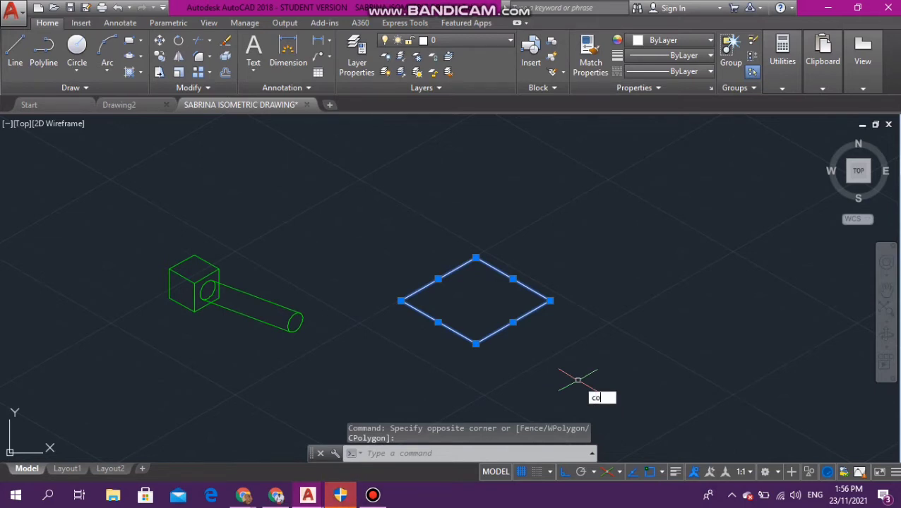
{"action": "type", "text": "py"}
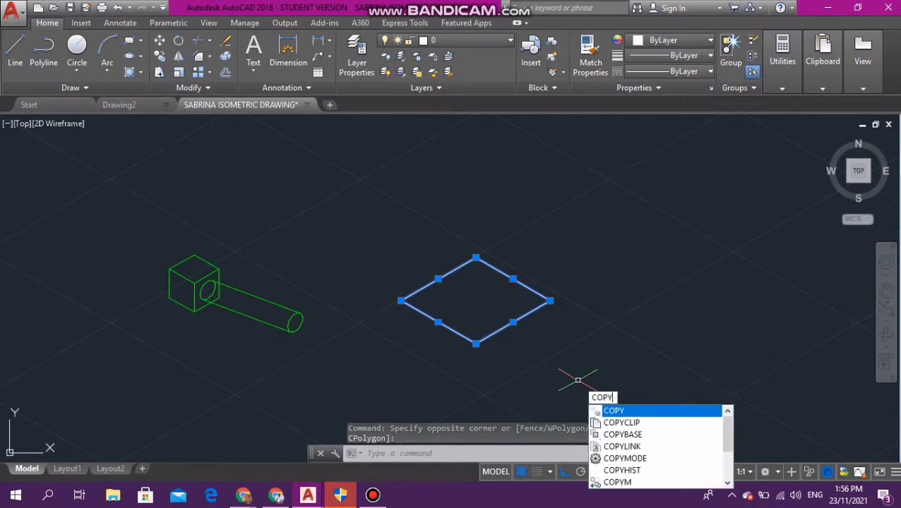
{"action": "key", "text": "Return"}
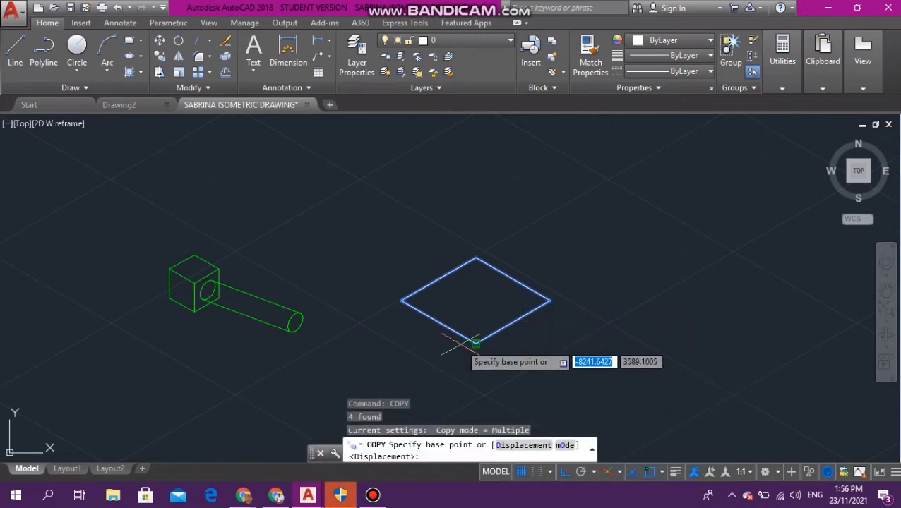
{"action": "left_click", "coordinate": [476, 344]}
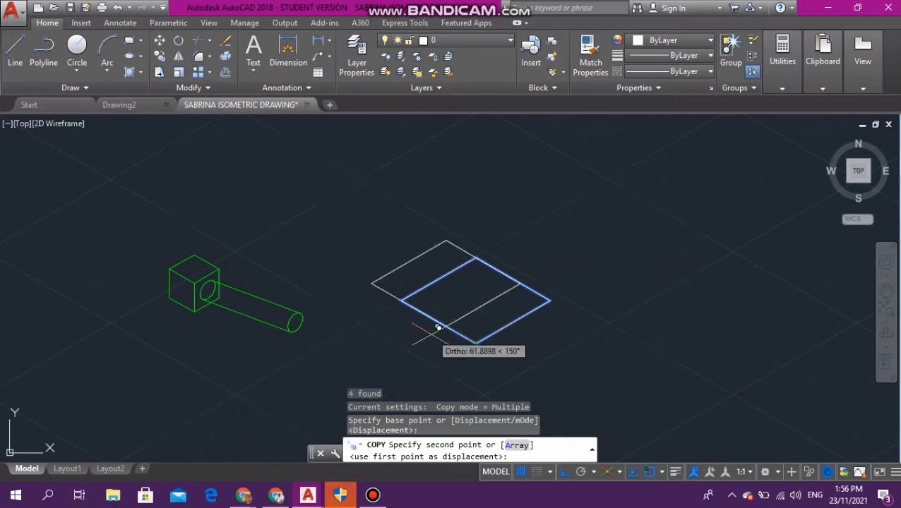
{"action": "key", "text": "Escape"}
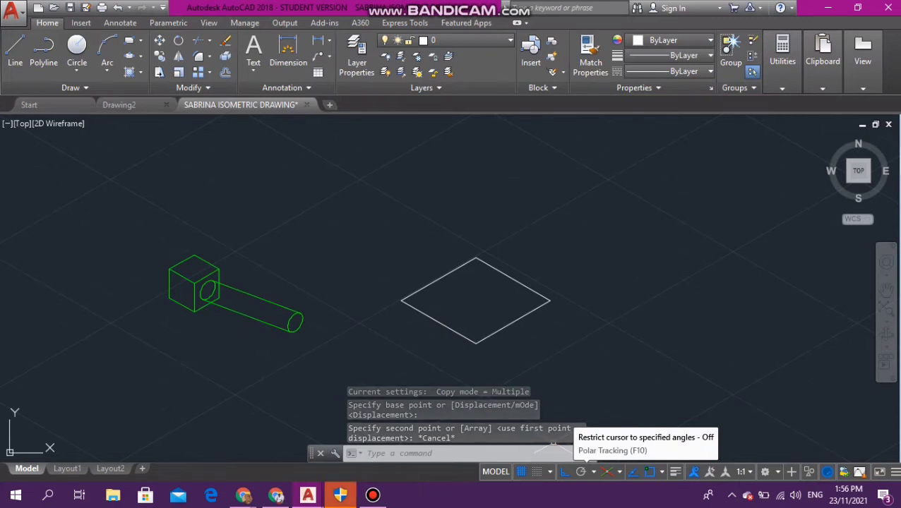
- Turn on polar tracking to allow vertical alignment in the isometric drawing
{"action": "left_click", "coordinate": [581, 472]}
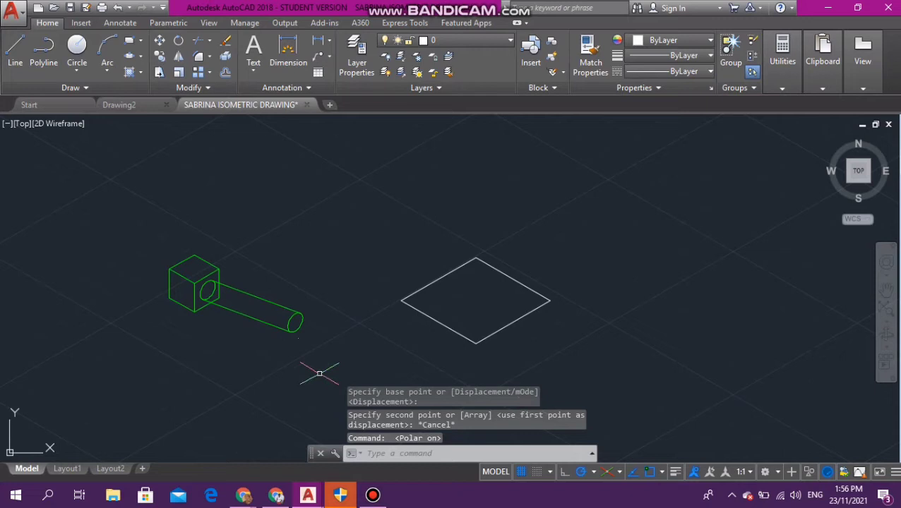
{"action": "left_click", "coordinate": [303, 183]}
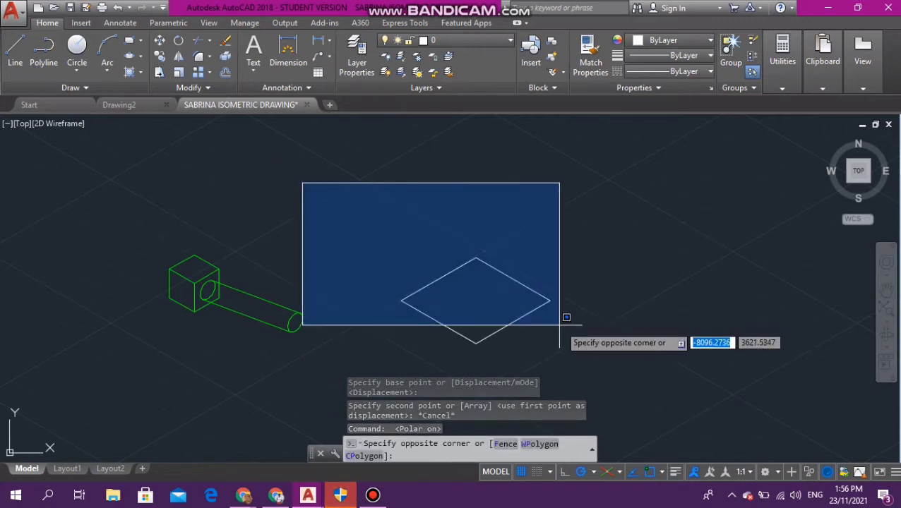
{"action": "left_click", "coordinate": [572, 349]}
{"action": "type", "text": "C"}
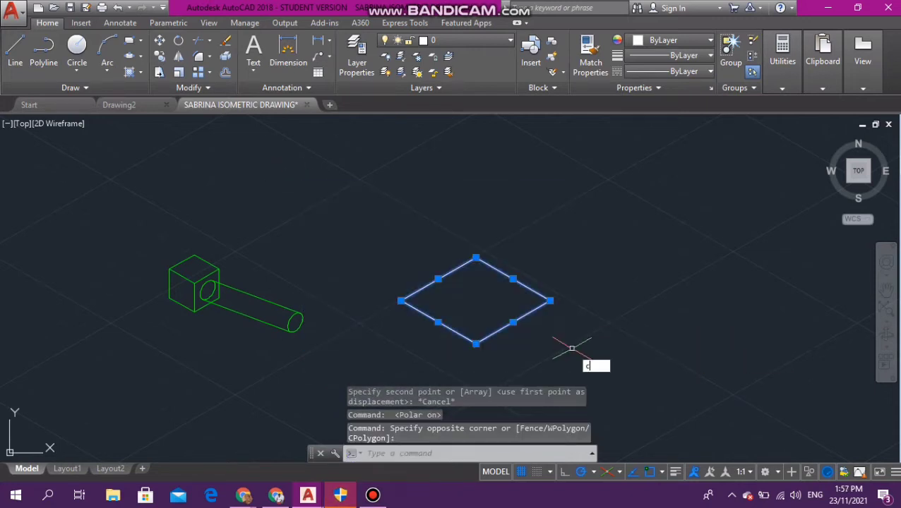
{"action": "key", "text": "Return"}
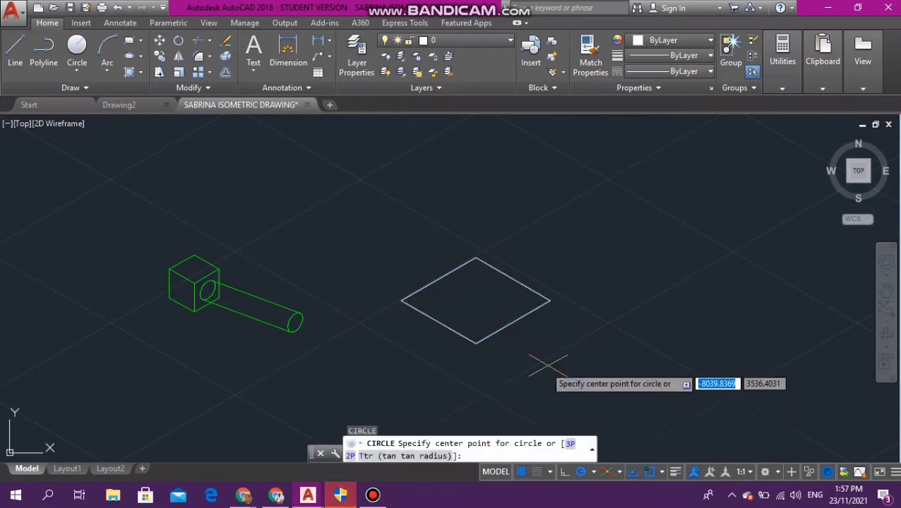
{"action": "key", "text": "Escape"}
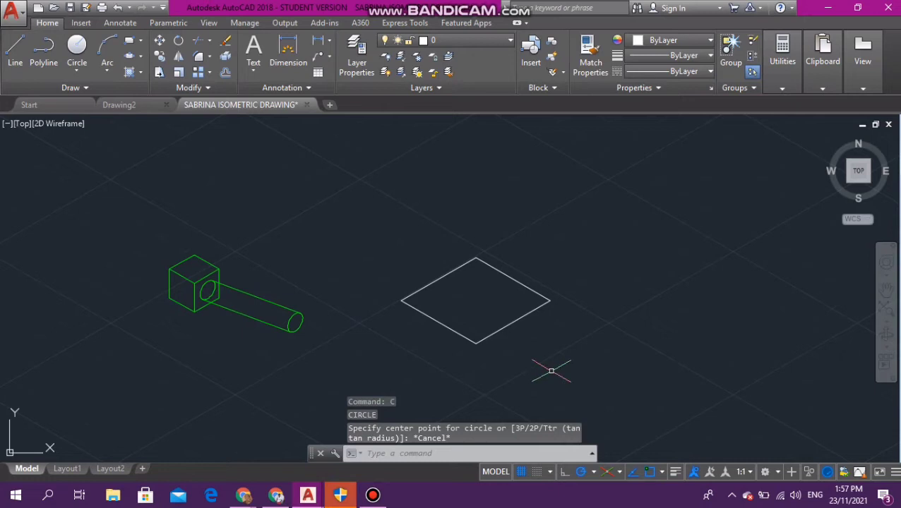
- Copy the whole white rhombus 150 straight up, using its bottom corner as the base point
{"action": "left_click", "coordinate": [367, 212]}
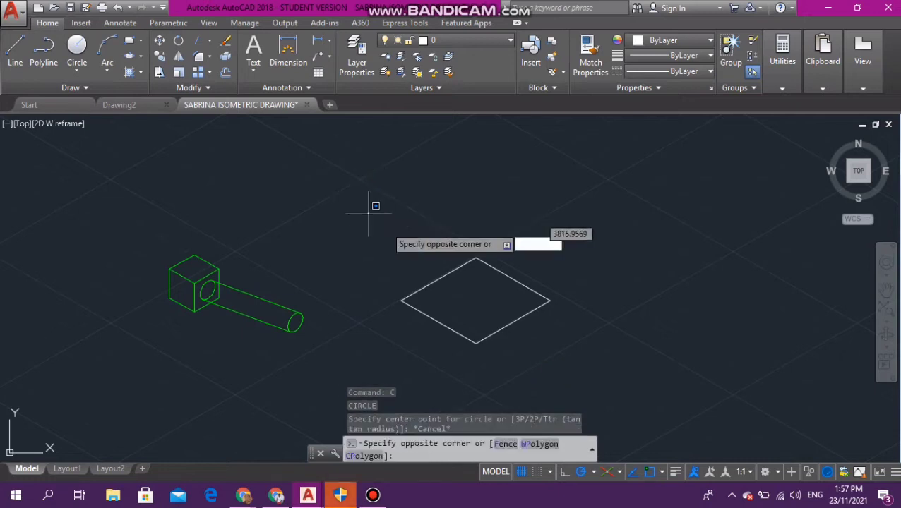
{"action": "left_click", "coordinate": [563, 362]}
{"action": "type", "text": "co"}
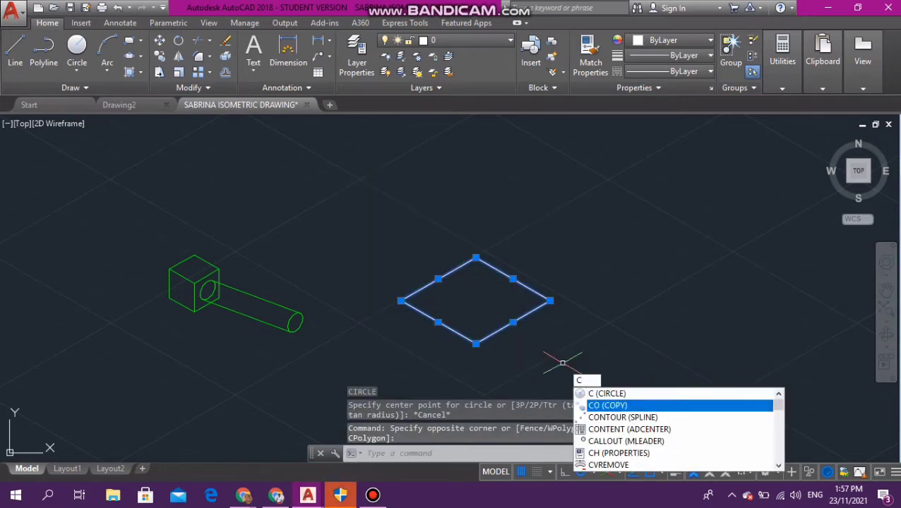
{"action": "key", "text": "Return"}
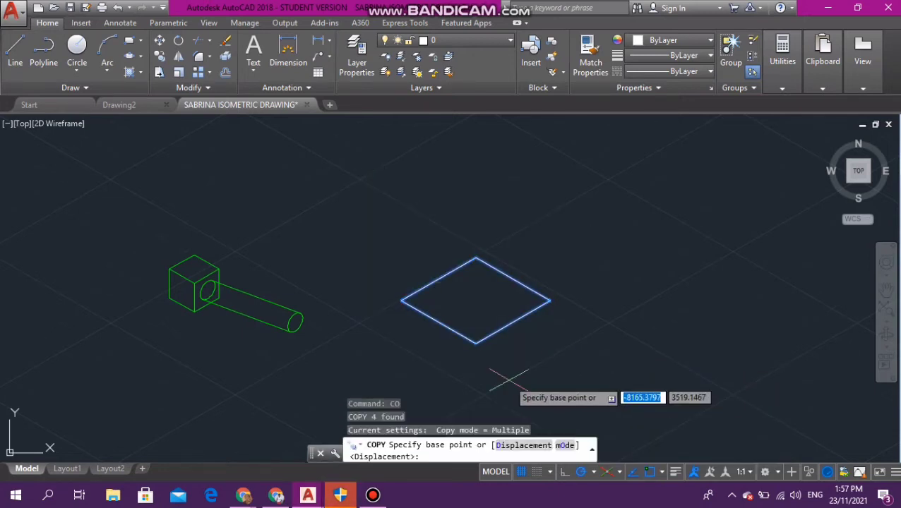
{"action": "left_click", "coordinate": [476, 343]}
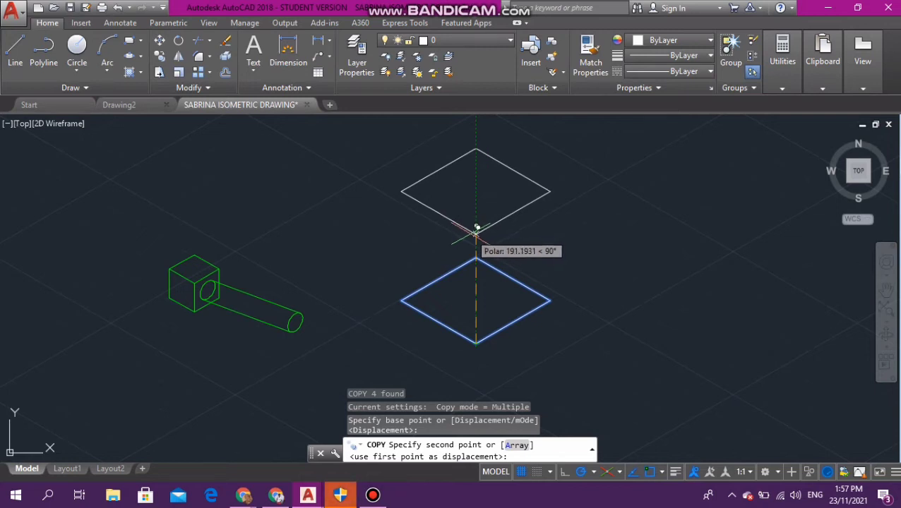
{"action": "type", "text": "150"}
{"action": "key", "text": "Return"}
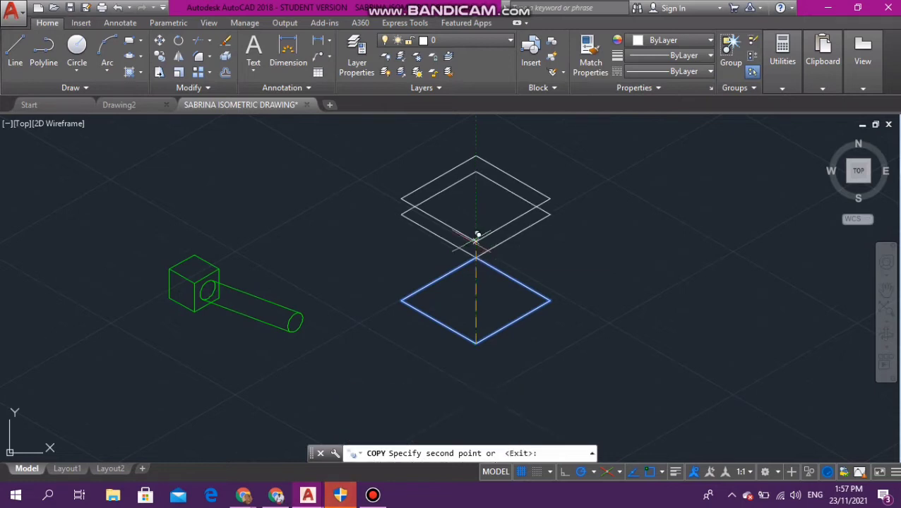
{"action": "key", "text": "Escape"}
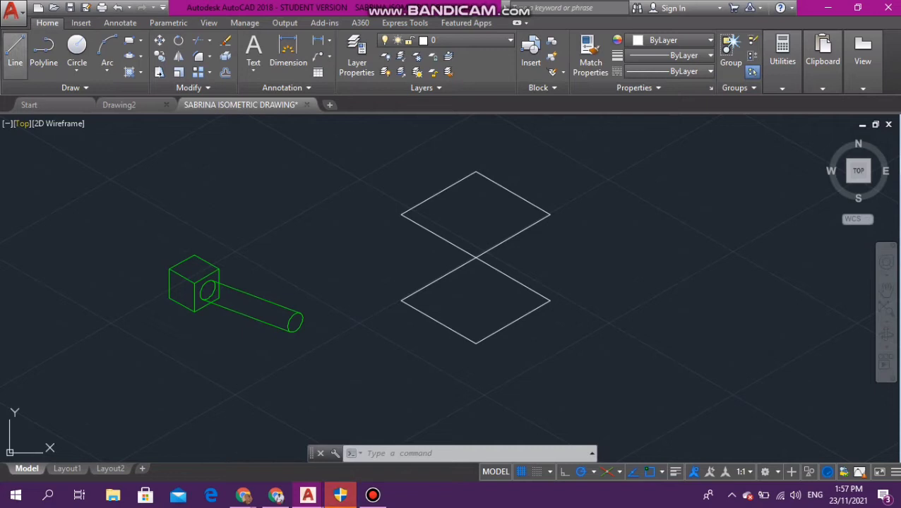
- Draw a vertical line joining the left corners of the upper and lower rhombuses
{"action": "left_click", "coordinate": [15, 49]}
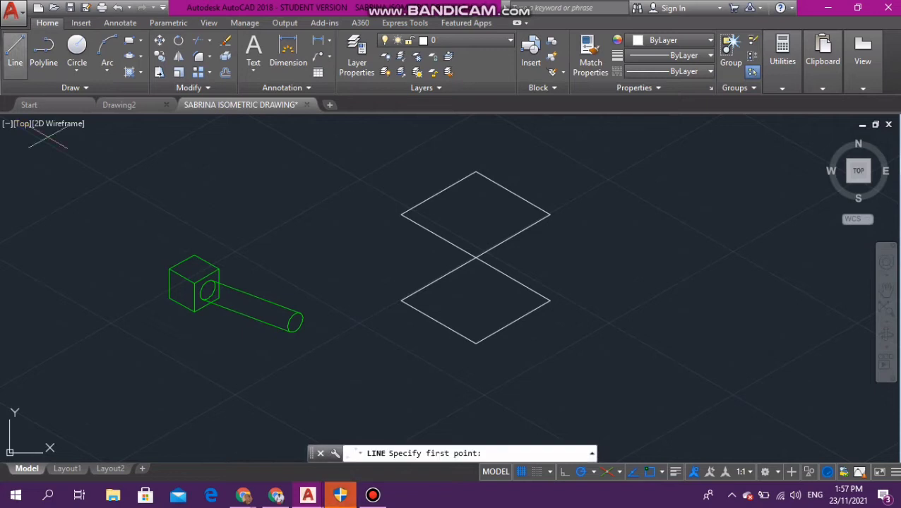
{"action": "left_click", "coordinate": [400, 215]}
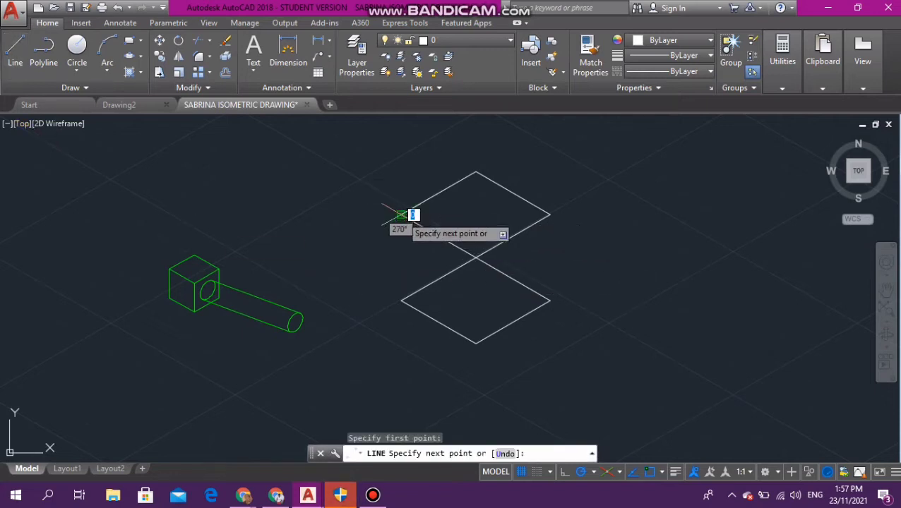
{"action": "left_click", "coordinate": [400, 300]}
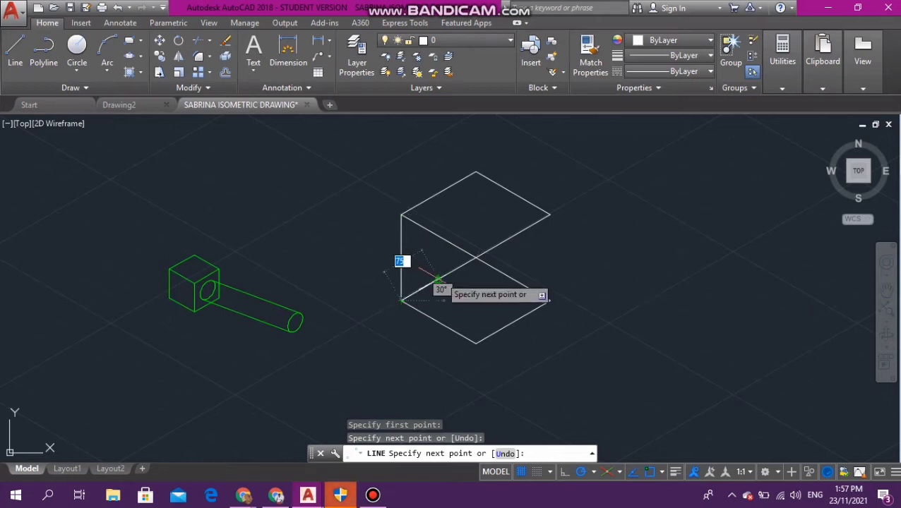
{"action": "key", "text": "Escape"}
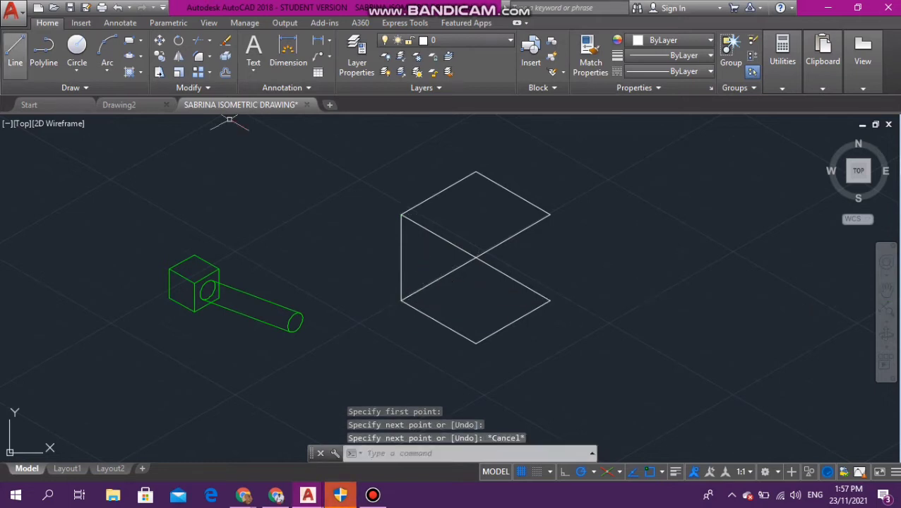
- Draw two vertical lines, from the upper rhombus's top corner to the shared centre point and from there to the lower rhombus's bottom corner
{"action": "left_click", "coordinate": [15, 53]}
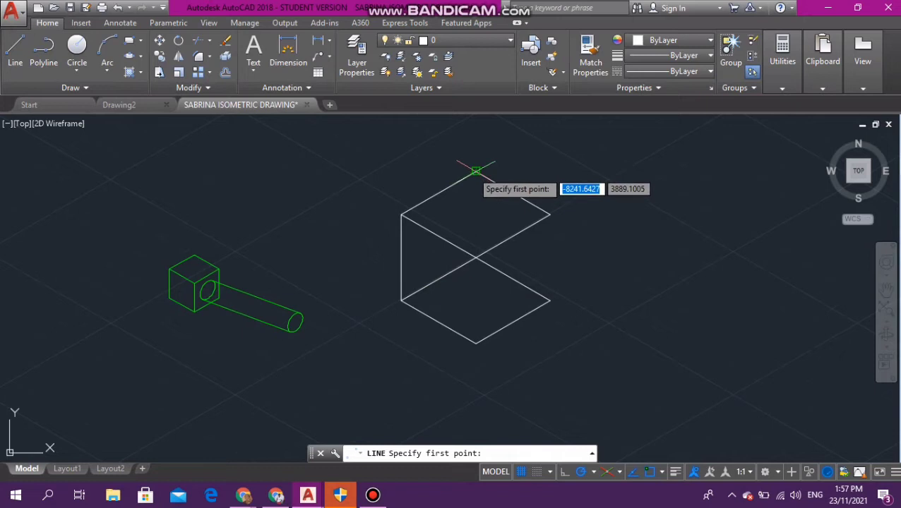
{"action": "left_click", "coordinate": [476, 171]}
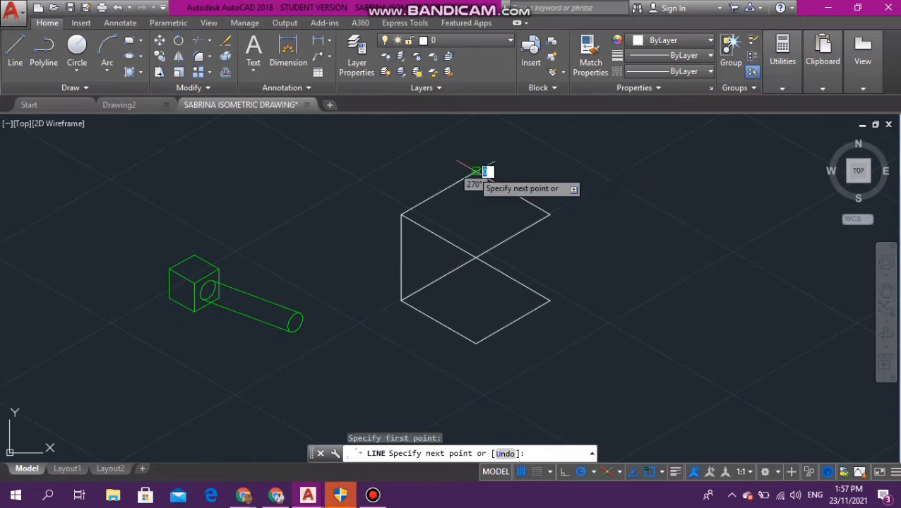
{"action": "left_click", "coordinate": [476, 255]}
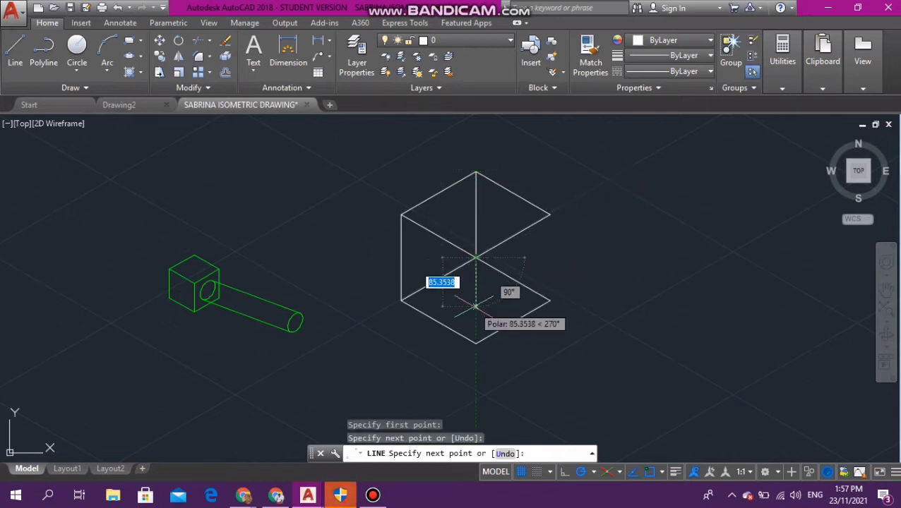
{"action": "key", "text": "Escape"}
{"action": "left_click", "coordinate": [15, 48]}
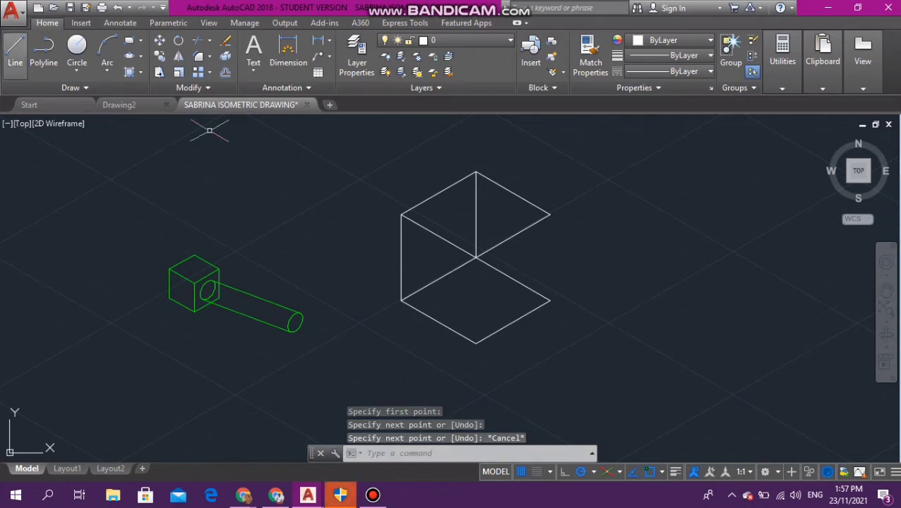
{"action": "left_click", "coordinate": [476, 256]}
{"action": "left_click", "coordinate": [476, 345]}
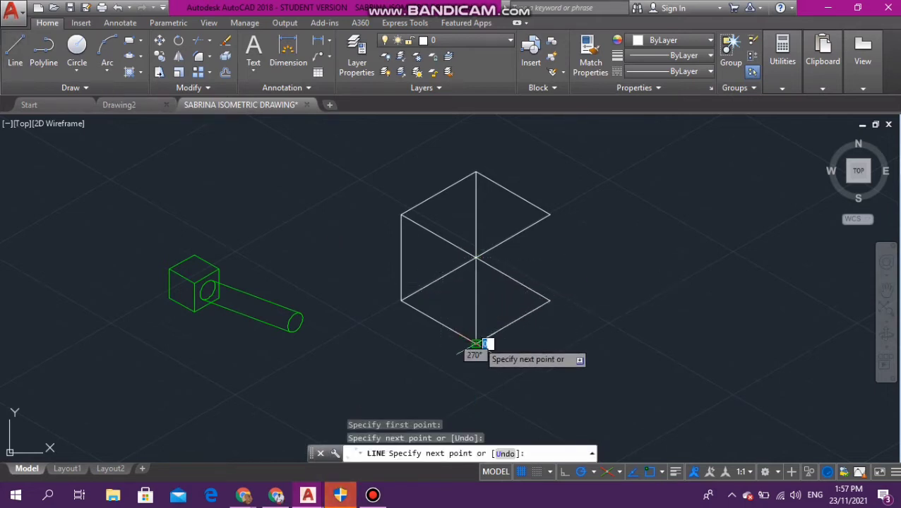
{"action": "key", "text": "Escape"}
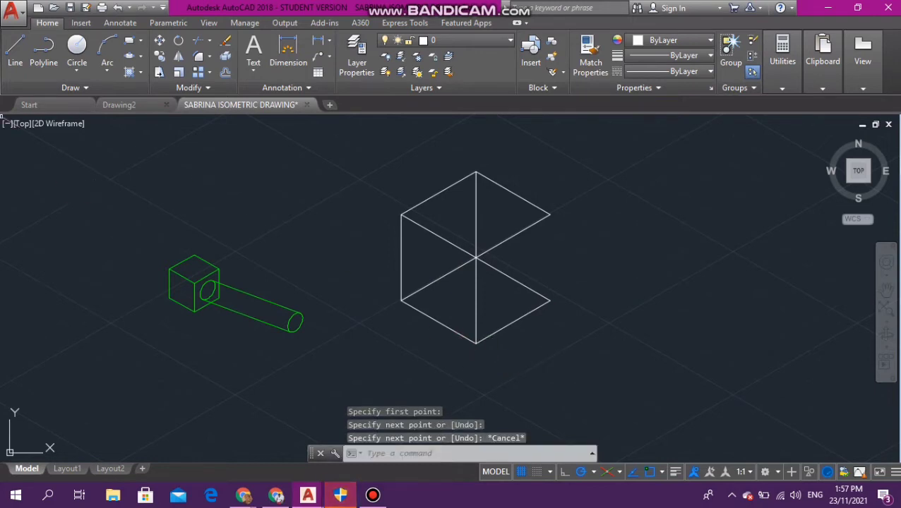
- Draw a vertical line joining the right corners of the upper and lower rhombuses
{"action": "left_click", "coordinate": [15, 49]}
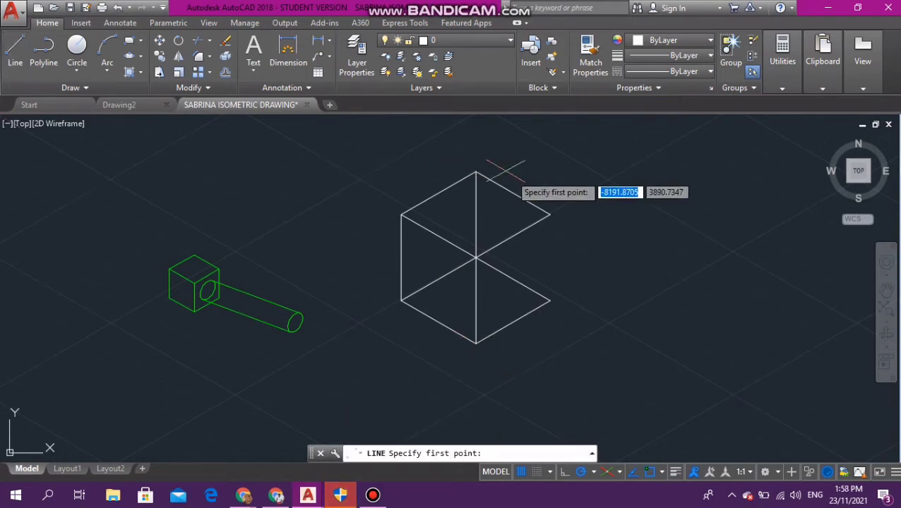
{"action": "left_click", "coordinate": [549, 215]}
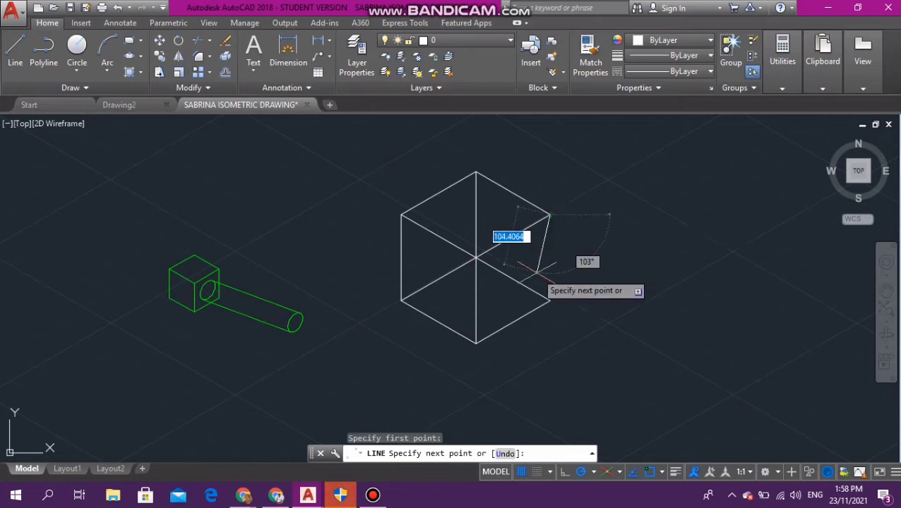
{"action": "left_click", "coordinate": [550, 300]}
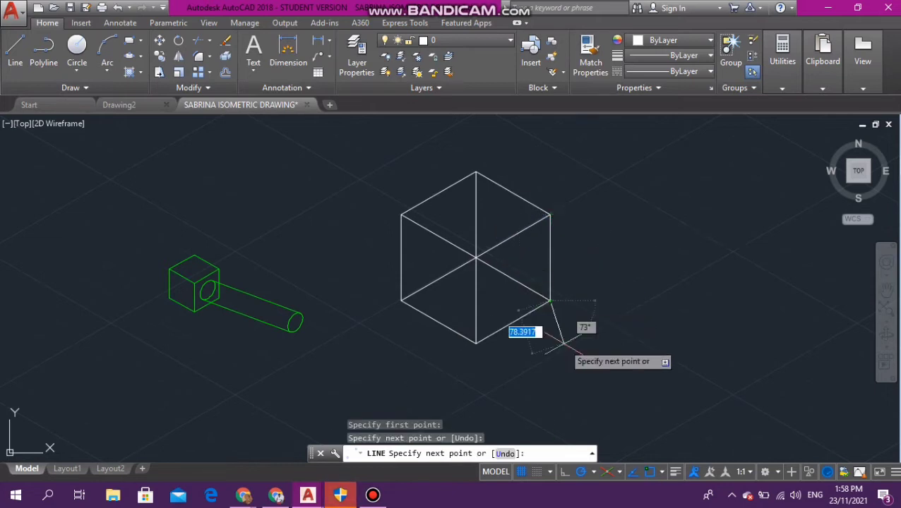
{"action": "key", "text": "Escape"}
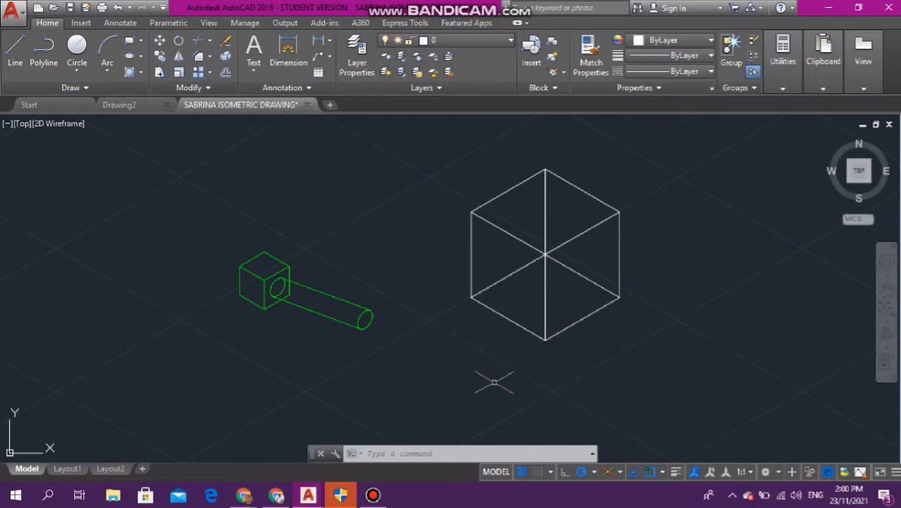
- Delete the cube's three hidden edges: the upper vertical line to the centre point and the lower rhombus's two back edges
{"action": "left_click", "coordinate": [546, 198]}
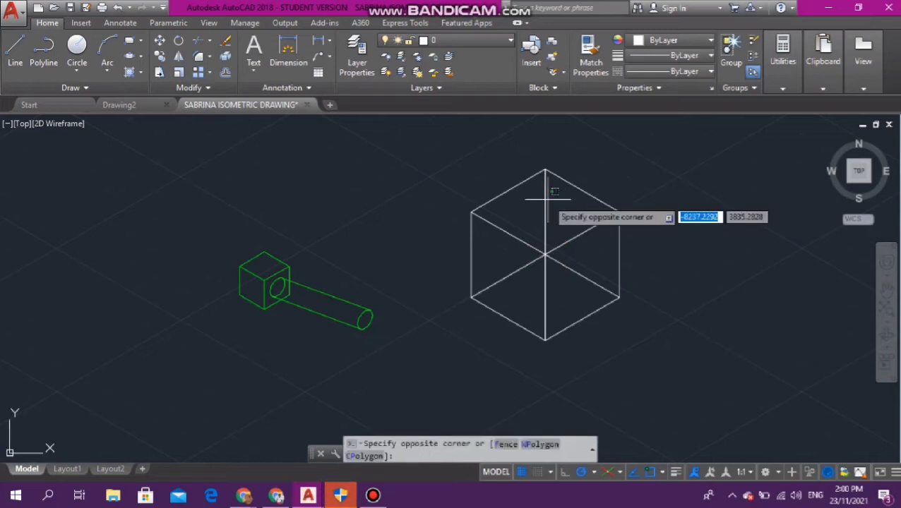
{"action": "left_click", "coordinate": [549, 195]}
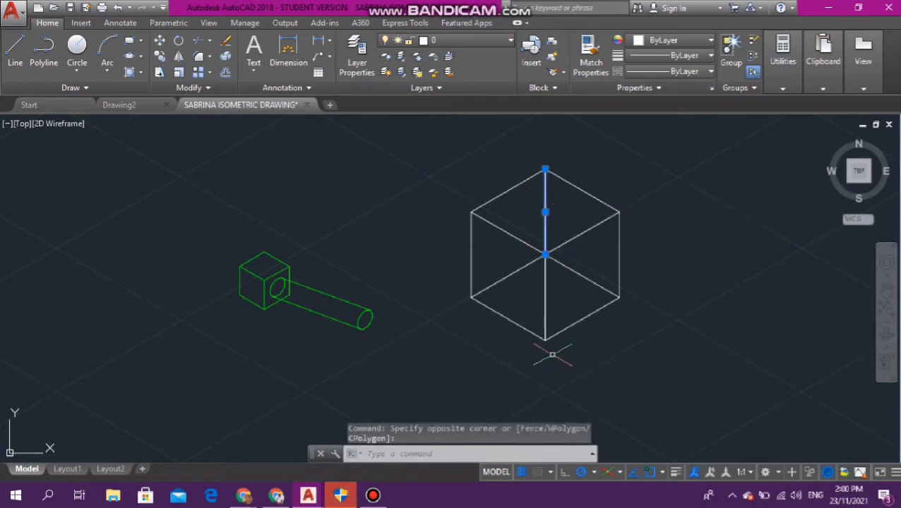
{"action": "key", "text": "Delete"}
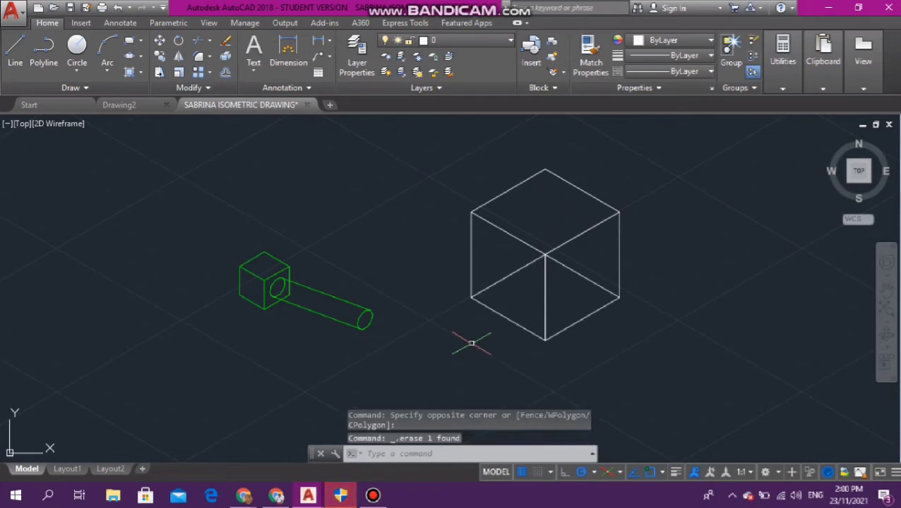
{"action": "left_click", "coordinate": [506, 276]}
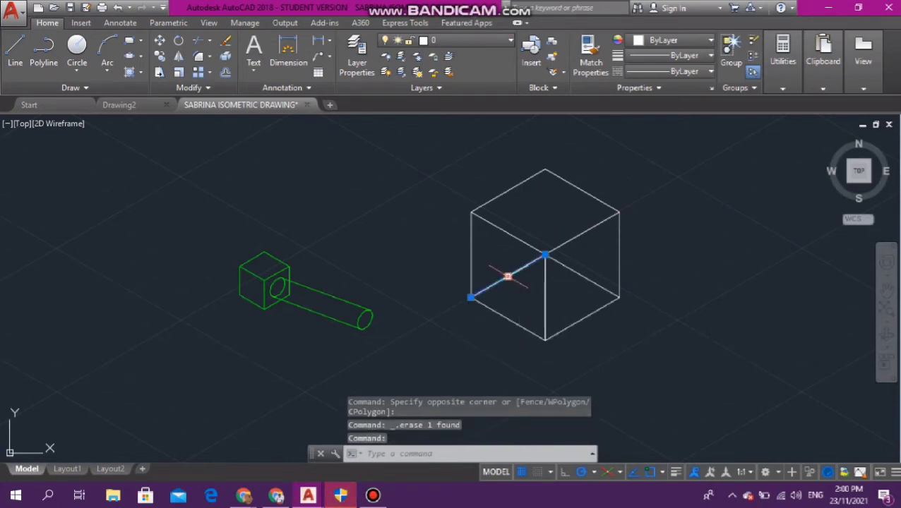
{"action": "left_click", "coordinate": [594, 282]}
{"action": "key", "text": "Delete"}
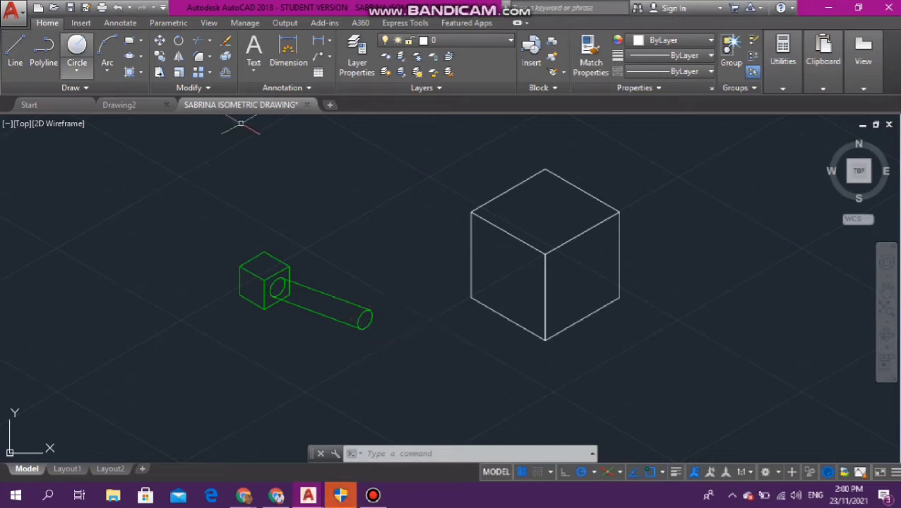
- Draw a trial plain circle on the cube's right face and erase it
{"action": "left_click", "coordinate": [77, 47]}
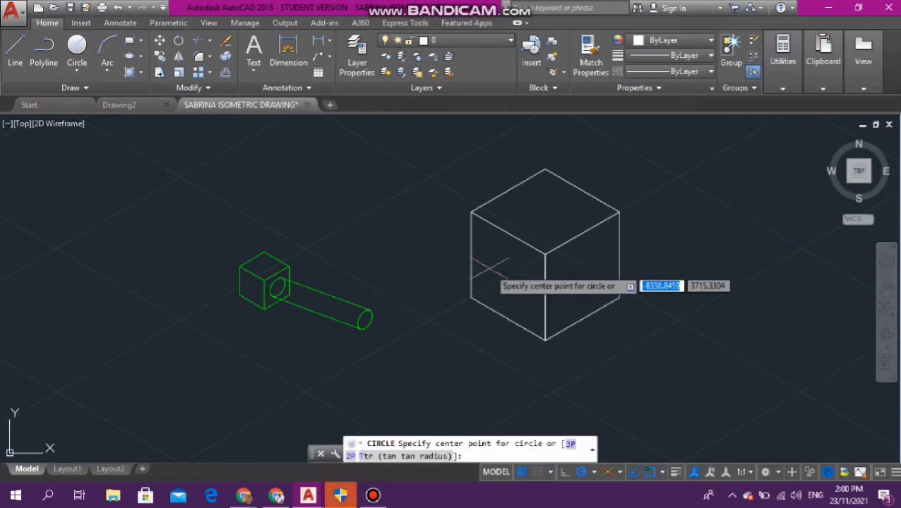
{"action": "left_click", "coordinate": [580, 275]}
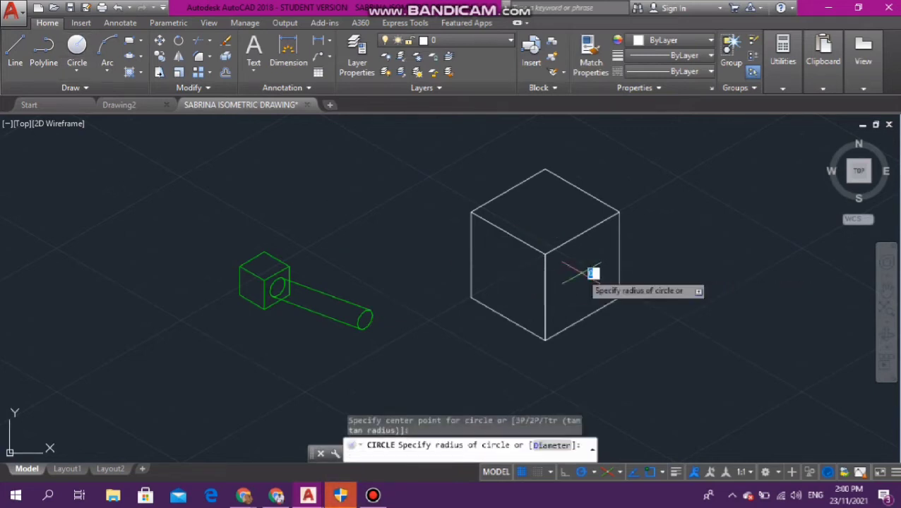
{"action": "left_click", "coordinate": [577, 297]}
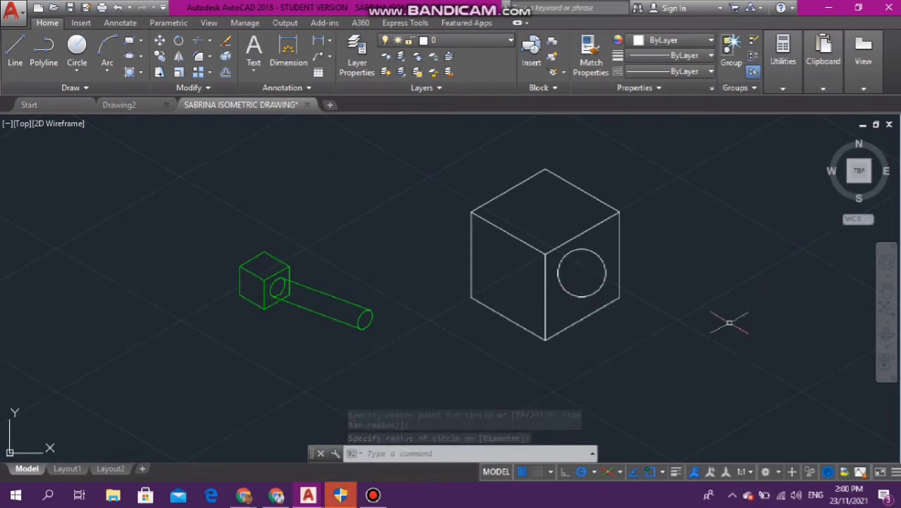
{"action": "left_click", "coordinate": [569, 293]}
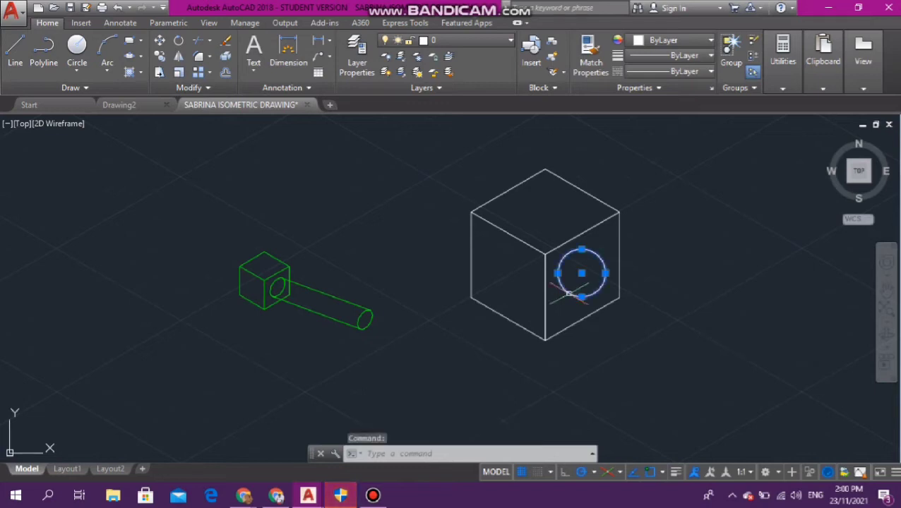
{"action": "key", "text": "Delete"}
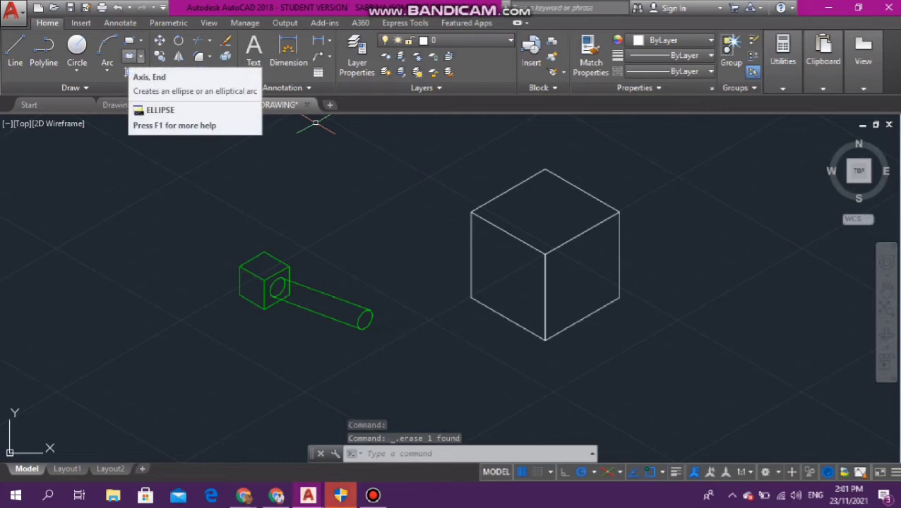
{"action": "left_click", "coordinate": [129, 56]}
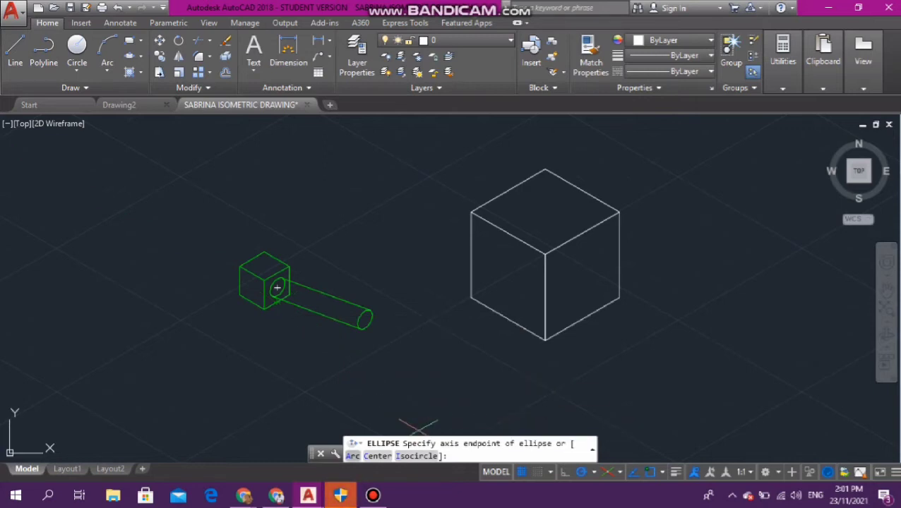
{"action": "type", "text": "I"}
{"action": "key", "text": "Return"}
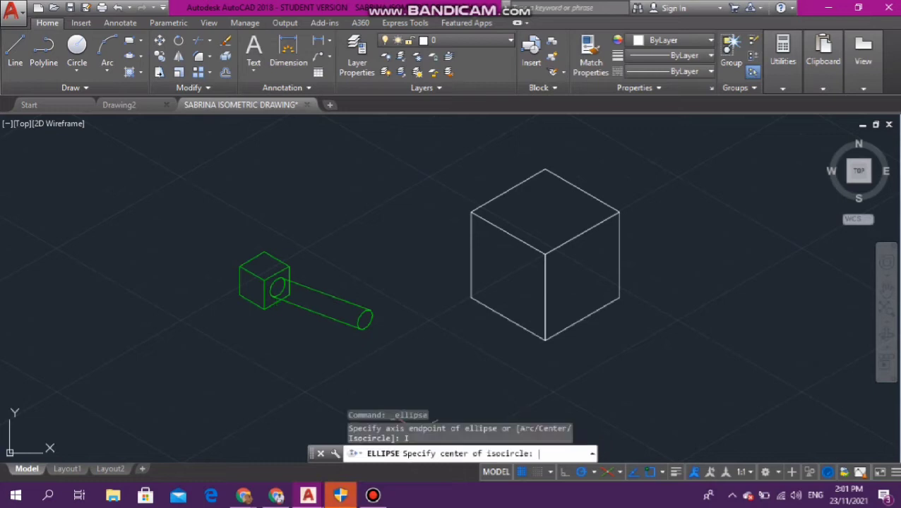
{"action": "left_click", "coordinate": [545, 297]}
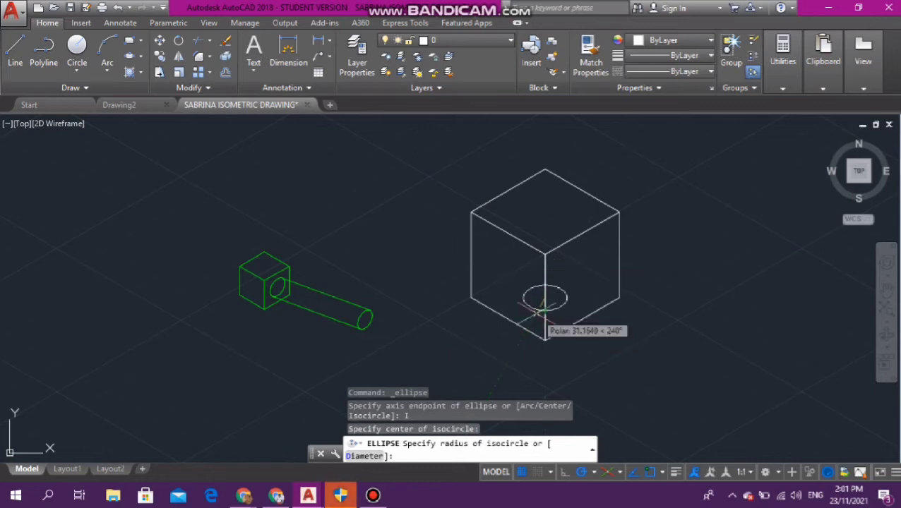
{"action": "key", "text": "Escape"}
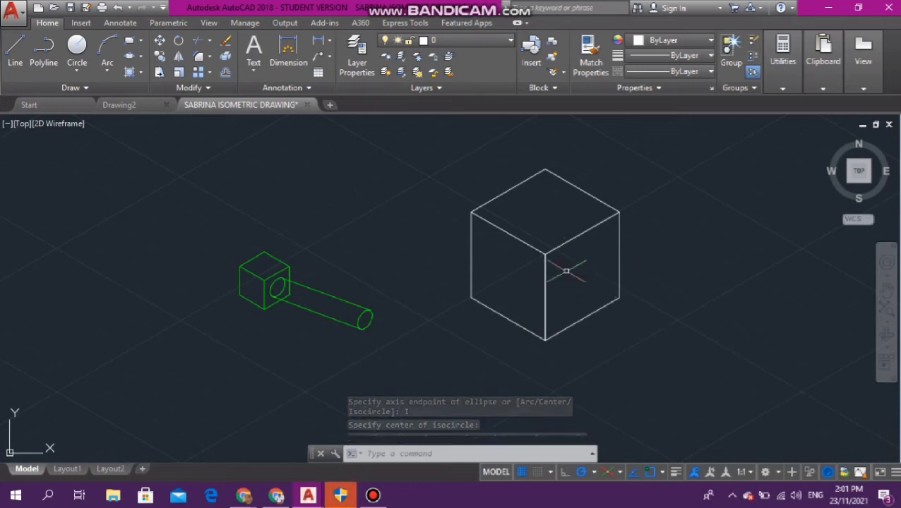
{"action": "key", "text": "Escape"}
{"action": "key", "text": "Escape"}
{"action": "key", "text": "Escape"}
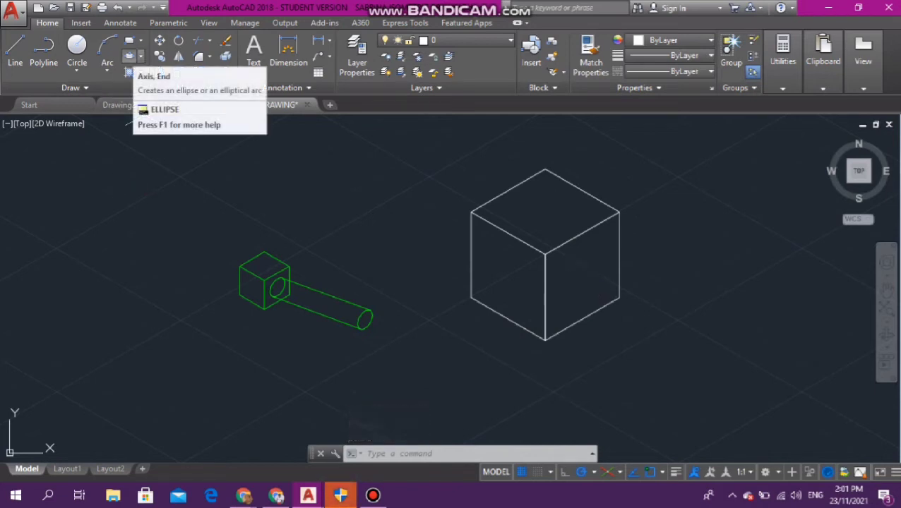
{"action": "left_click", "coordinate": [141, 57]}
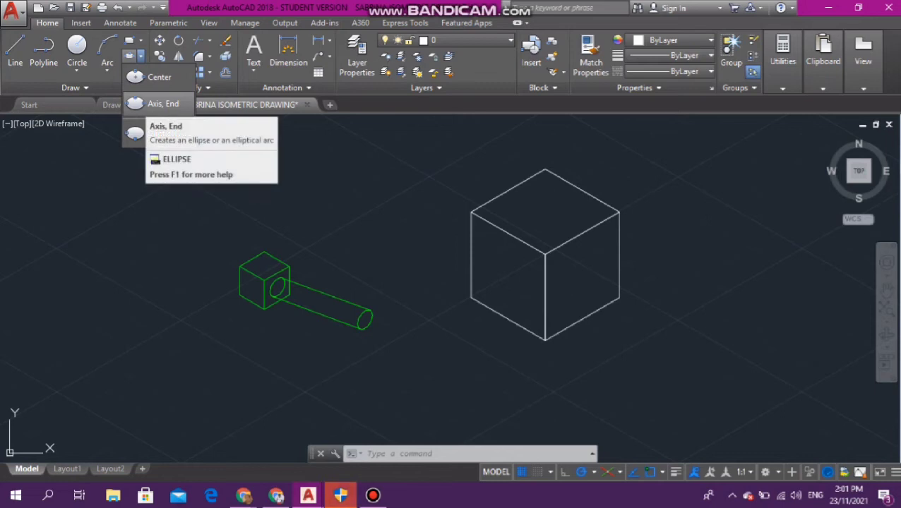
{"action": "left_click", "coordinate": [159, 105]}
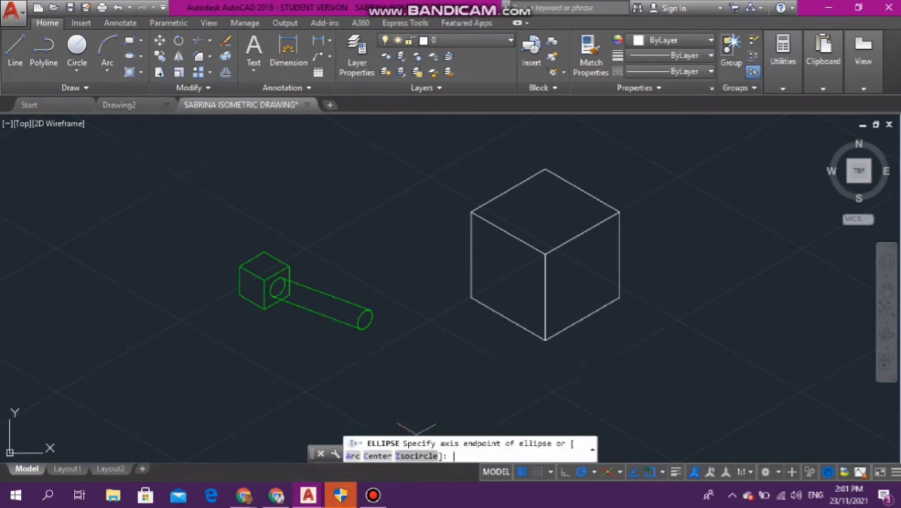
{"action": "type", "text": "I"}
{"action": "key", "text": "Return"}
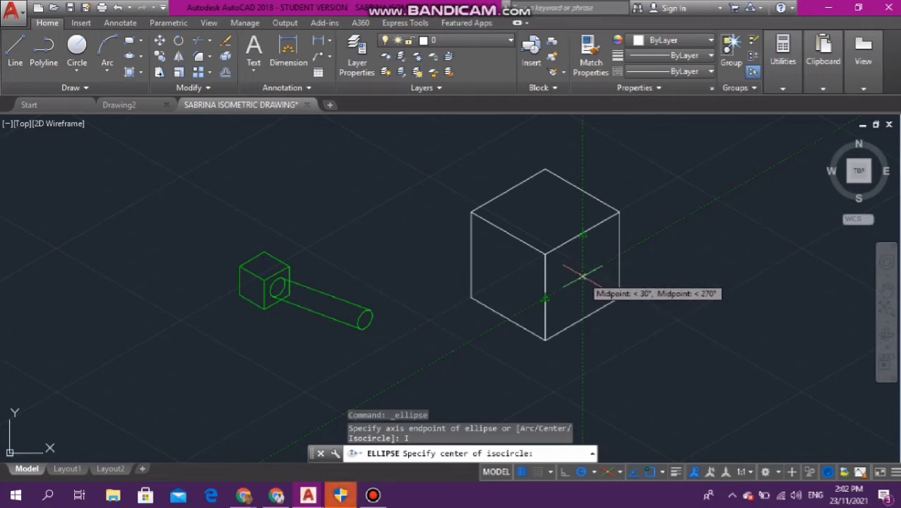
{"action": "left_click", "coordinate": [582, 276]}
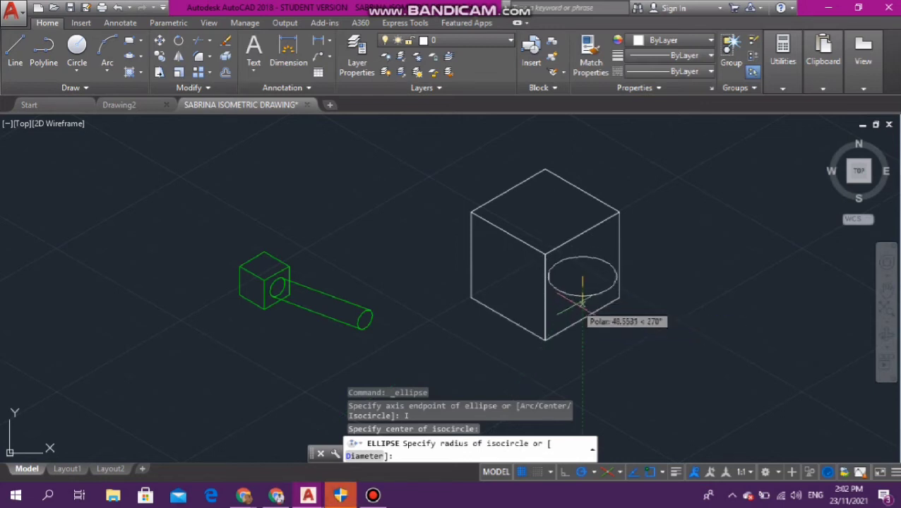
{"action": "key", "text": "Escape"}
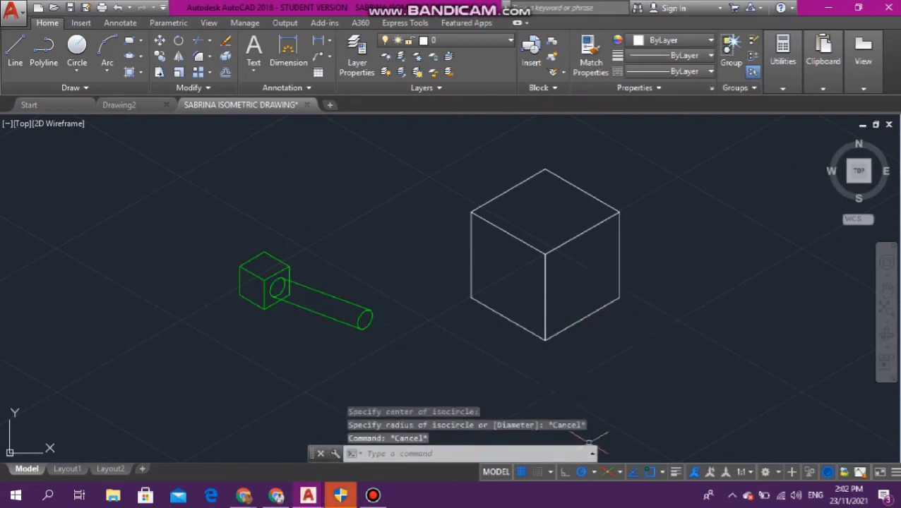
- Switch the drafting plane to isoplane Left and back to isoplane Top
{"action": "left_click", "coordinate": [620, 472]}
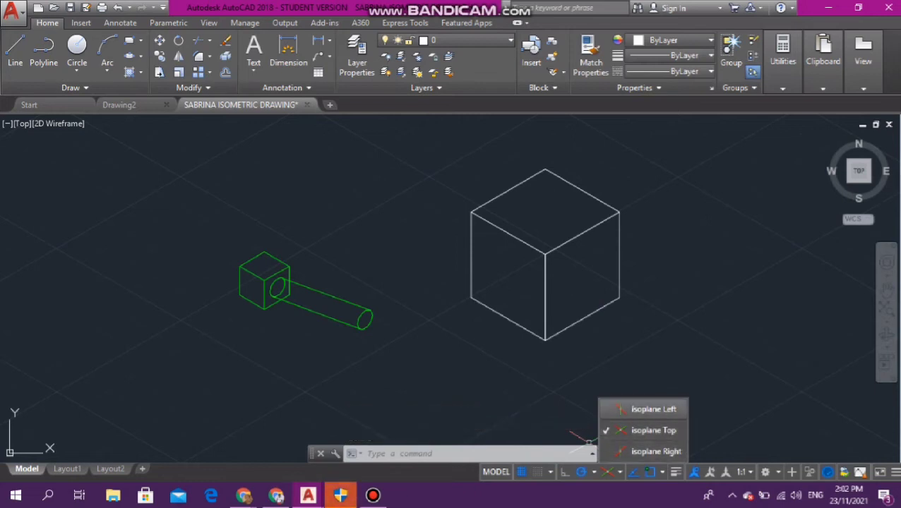
{"action": "left_click", "coordinate": [653, 409]}
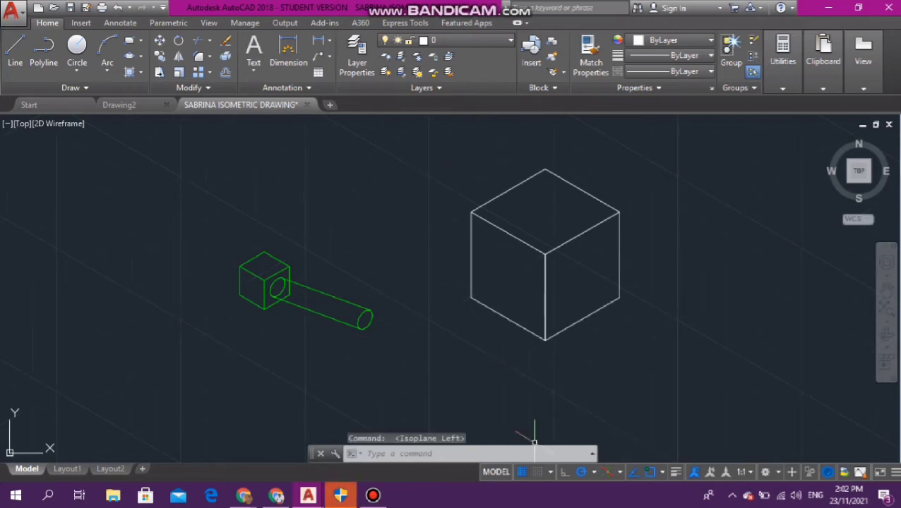
{"action": "left_click", "coordinate": [619, 473]}
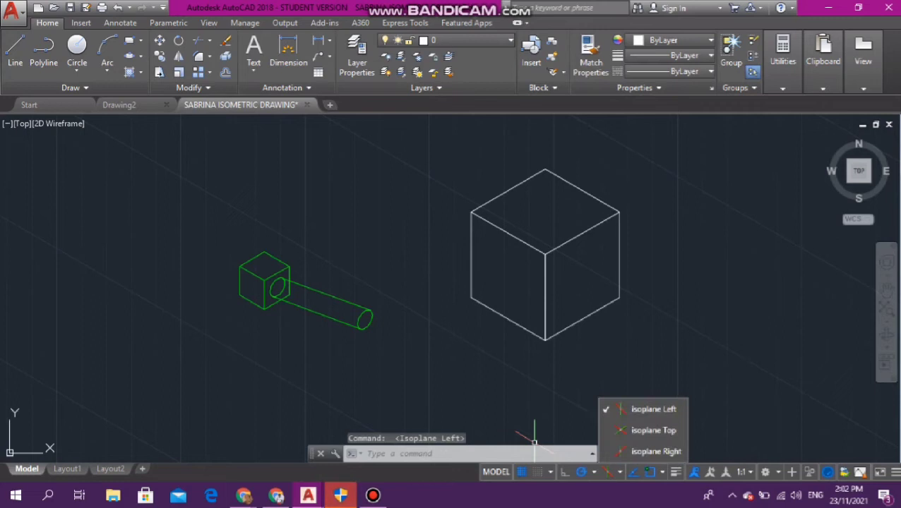
{"action": "left_click", "coordinate": [650, 428]}
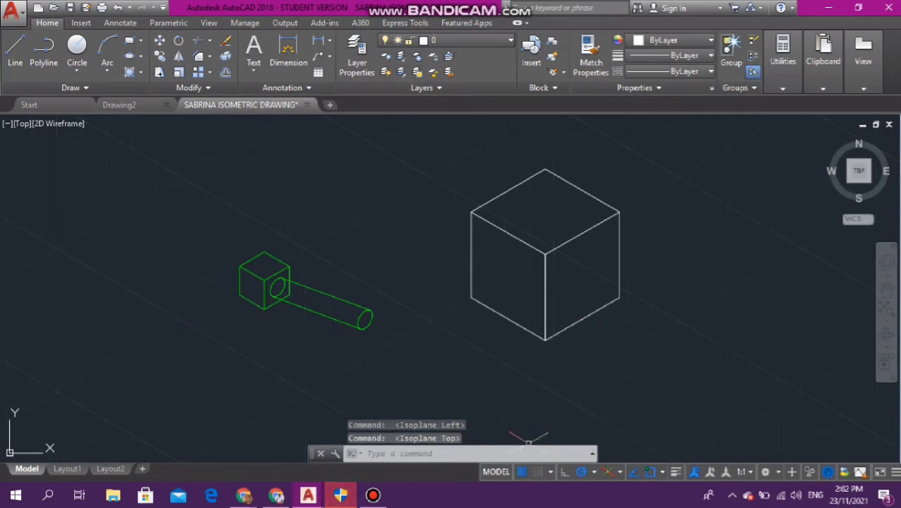
- Set the isometric drafting plane to isoplane Right to match the cube's right face
{"action": "left_click", "coordinate": [619, 472]}
{"action": "left_click", "coordinate": [655, 451]}
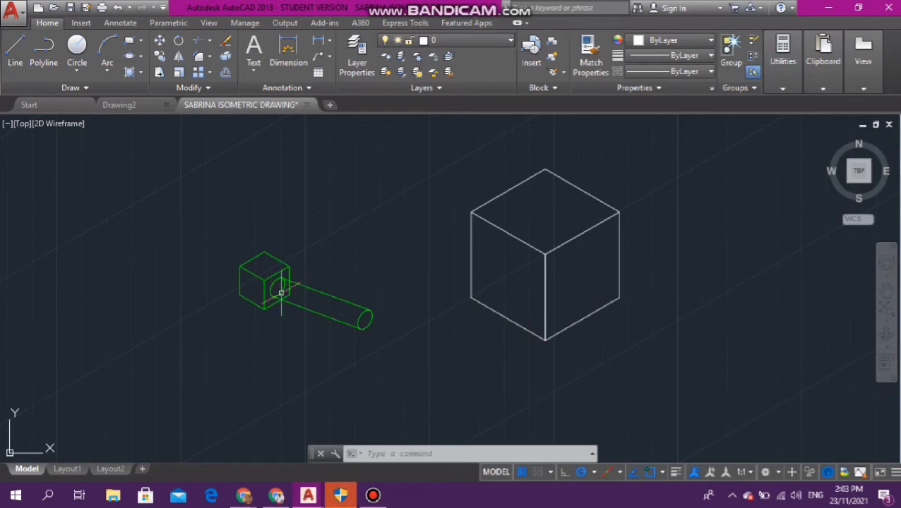
{"action": "left_click", "coordinate": [619, 473]}
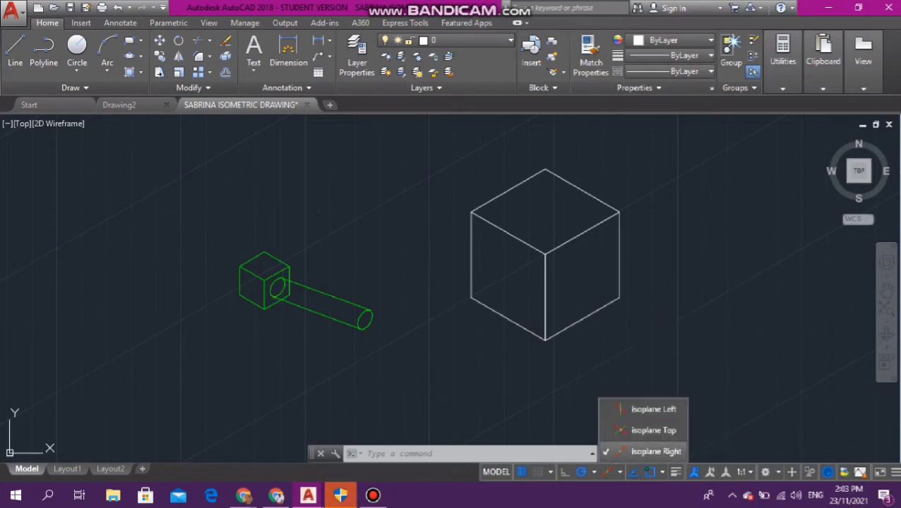
{"action": "left_click", "coordinate": [617, 452]}
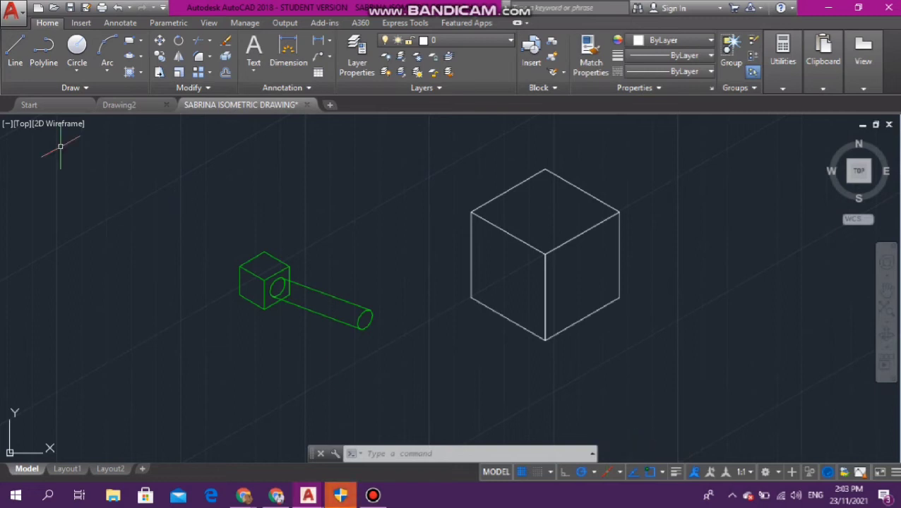
- Draw an isocircle with a radius of about 34 units near the centre of the cube's right face, using the Ellipse command
{"action": "type", "text": "el"}
{"action": "key", "text": "Return"}
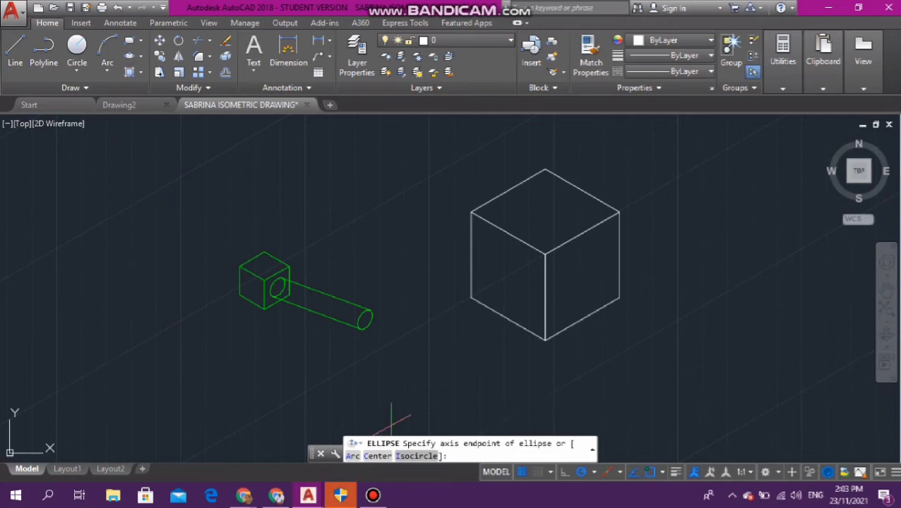
{"action": "type", "text": "I"}
{"action": "key", "text": "Return"}
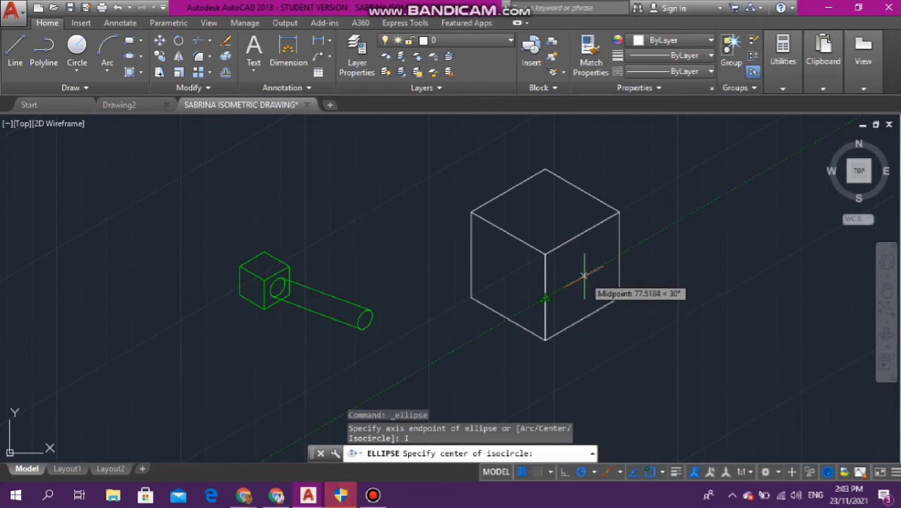
{"action": "left_click", "coordinate": [585, 274]}
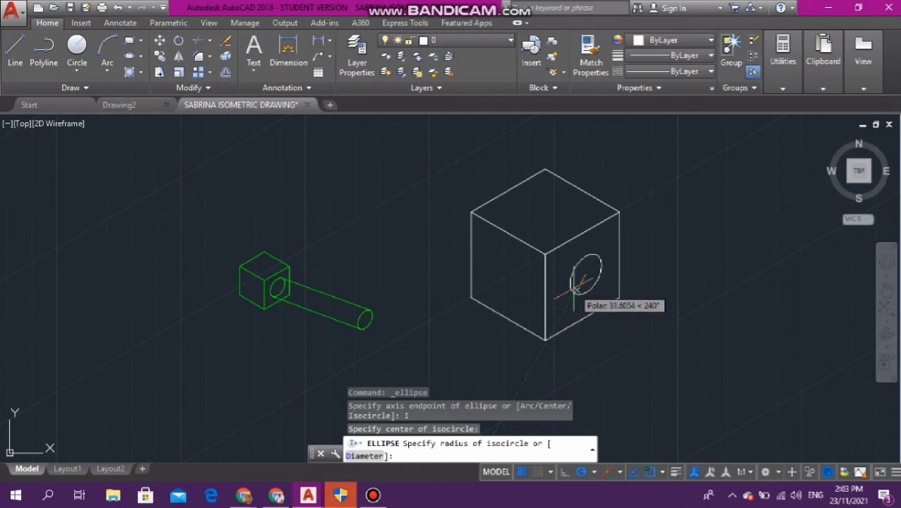
{"action": "left_click", "coordinate": [575, 286]}
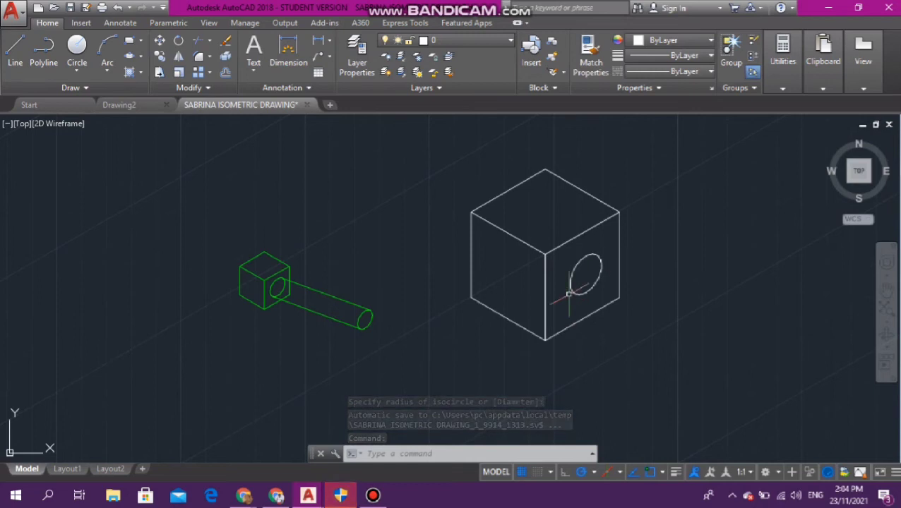
- Copy the isocircle on the cube's right face 650 units away along about 332°, forming the far end of the shaft
{"action": "scroll", "coordinate": [574, 290], "scroll_direction": "down", "scroll_amount": 1}
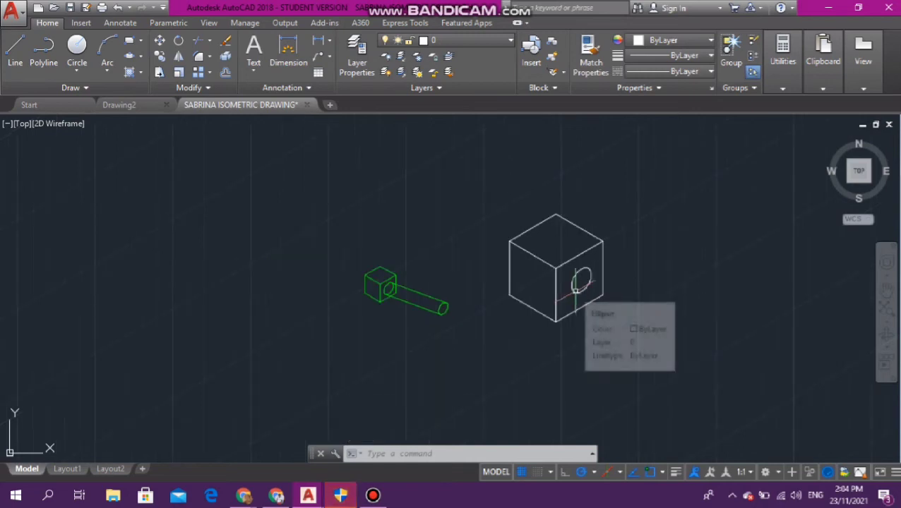
{"action": "left_click", "coordinate": [574, 289]}
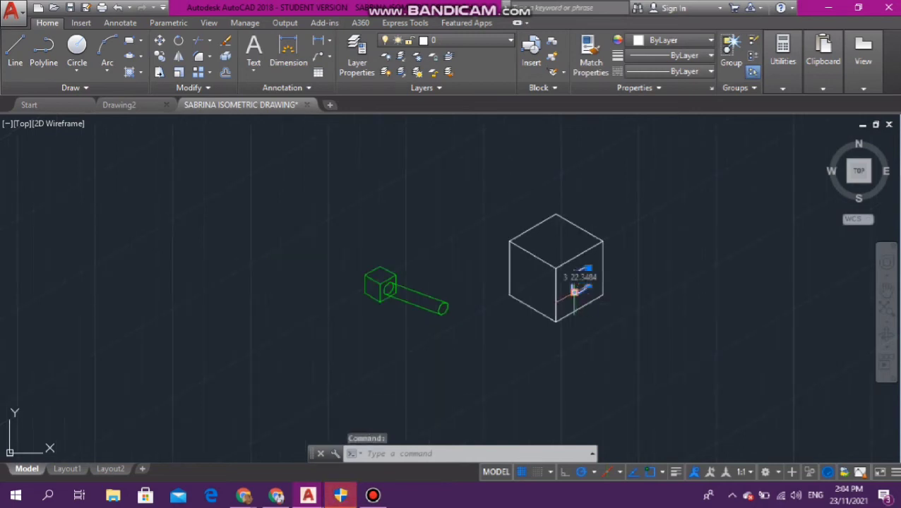
{"action": "type", "text": "c"}
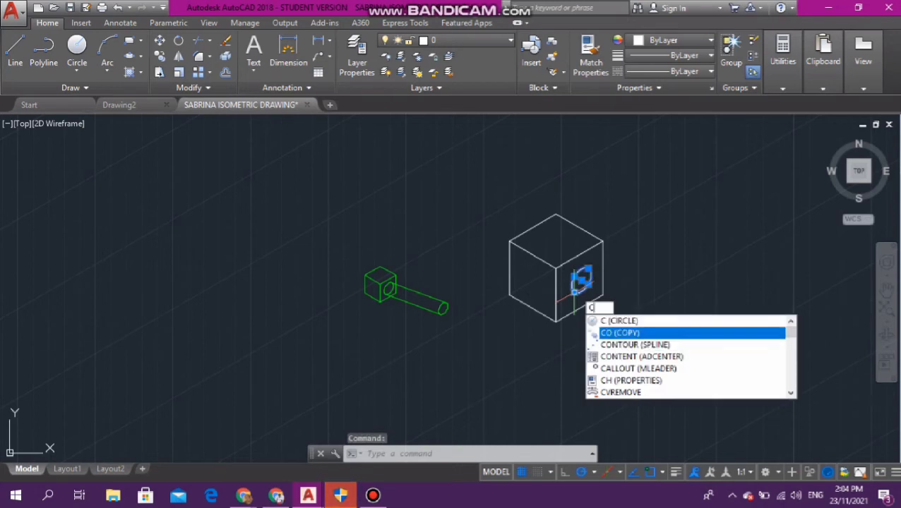
{"action": "type", "text": "o"}
{"action": "key", "text": "Return"}
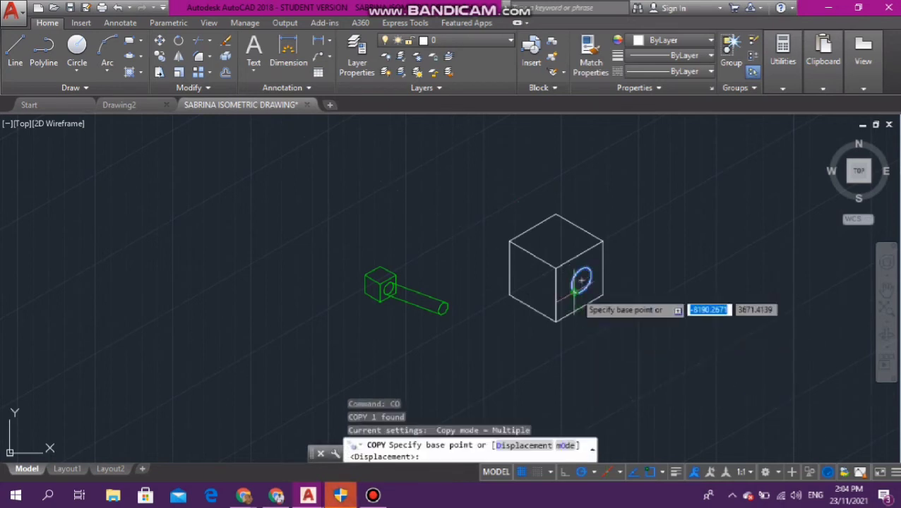
{"action": "left_click", "coordinate": [580, 281]}
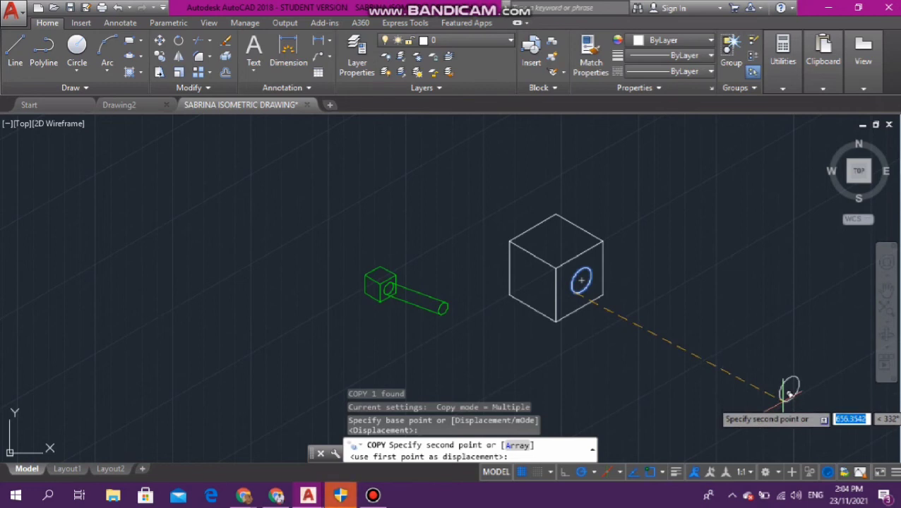
{"action": "type", "text": "650"}
{"action": "key", "text": "Return"}
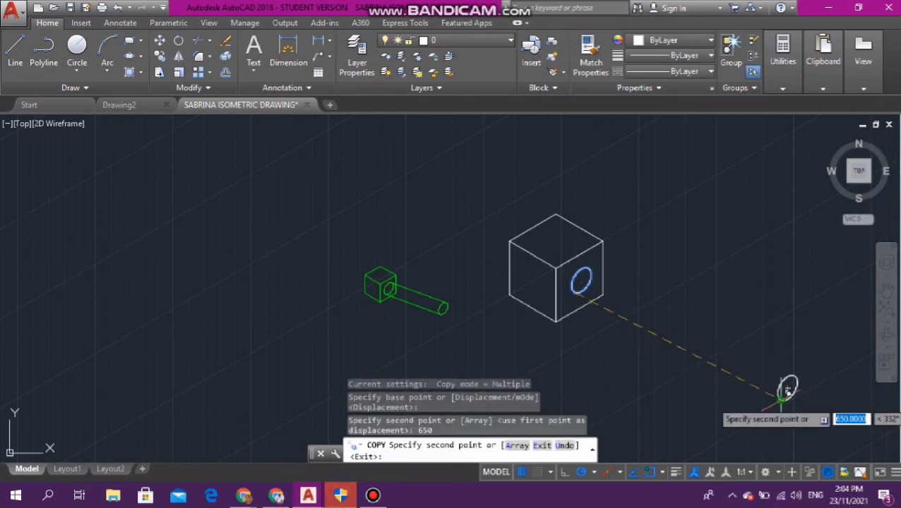
{"action": "key", "text": "Escape"}
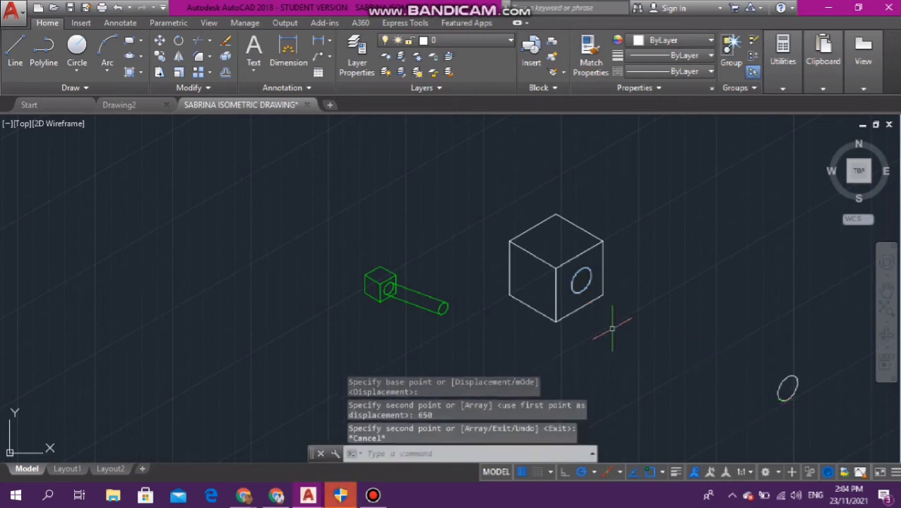
{"action": "key", "text": "Escape"}
{"action": "key", "text": "Escape"}
{"action": "key", "text": "Escape"}
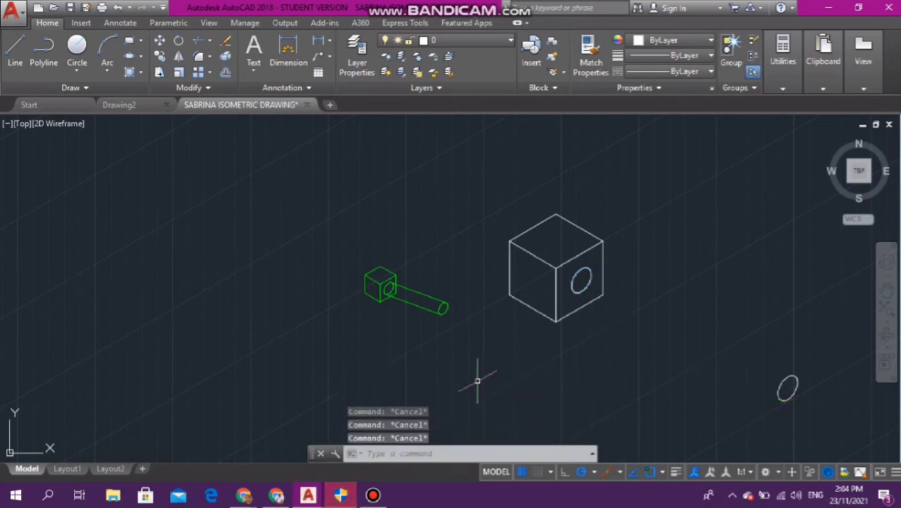
- Draw the shaft's lower edge as a line from the face isocircle's underside to the matching point on the copied isocircle
{"action": "left_click", "coordinate": [419, 308]}
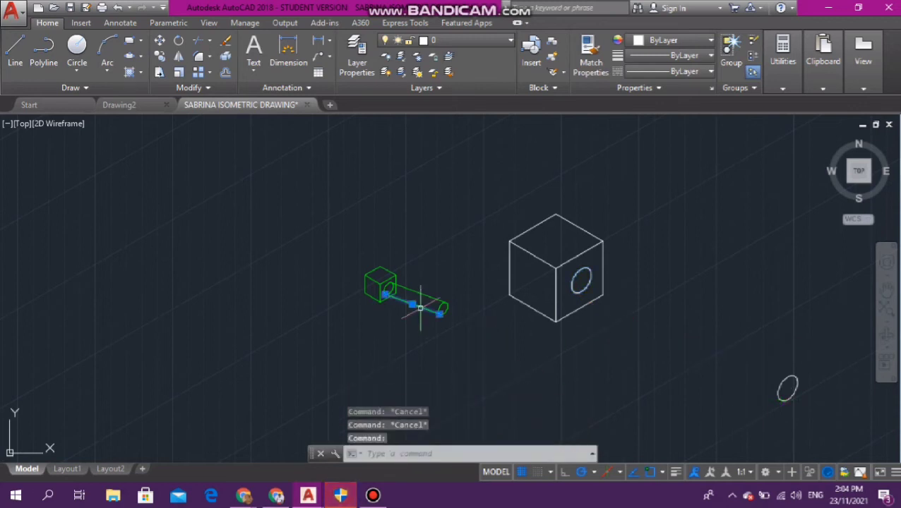
{"action": "key", "text": "Escape"}
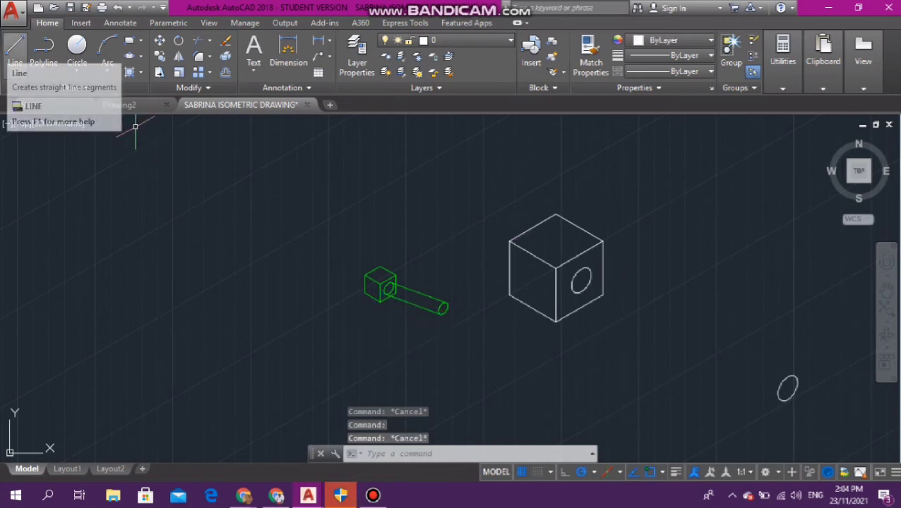
{"action": "left_click", "coordinate": [15, 49]}
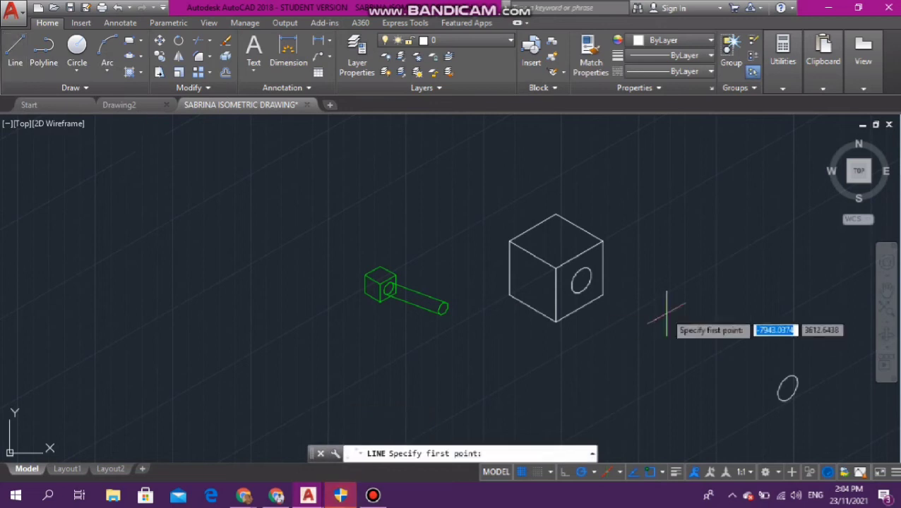
{"action": "left_click", "coordinate": [582, 283]}
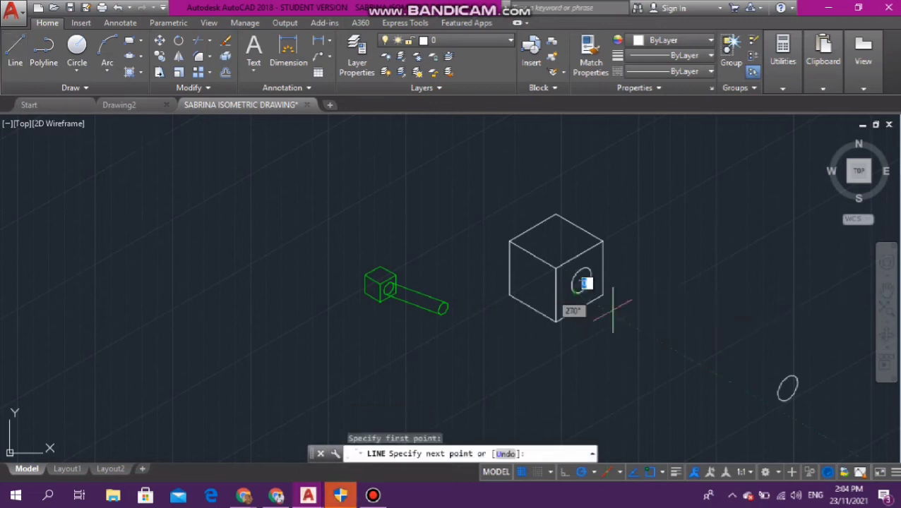
{"action": "left_click", "coordinate": [780, 399]}
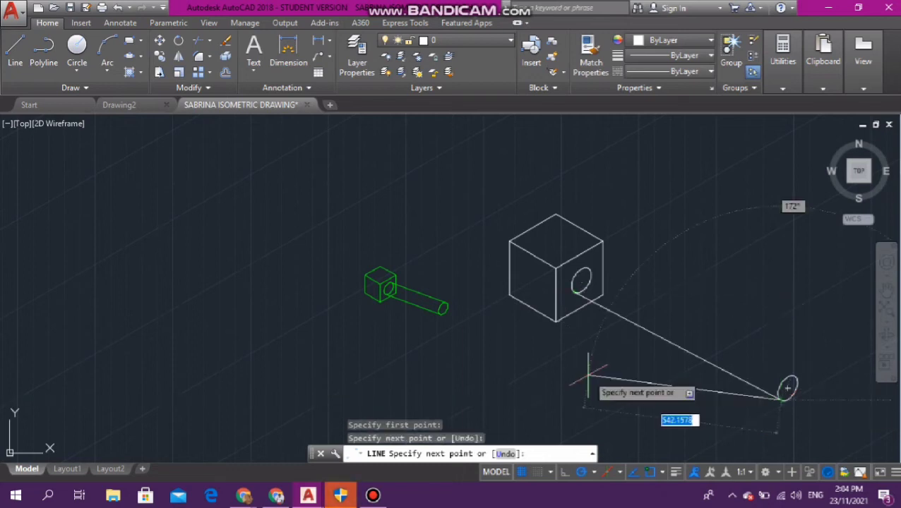
{"action": "key", "text": "Escape"}
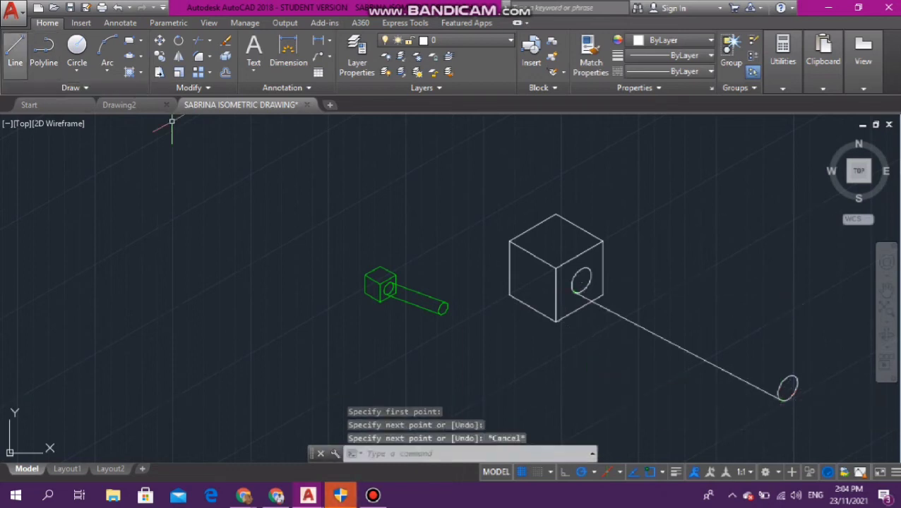
- Draw the shaft's upper edge as a line joining the matching upper points of the two isocircles
{"action": "key", "text": "space"}
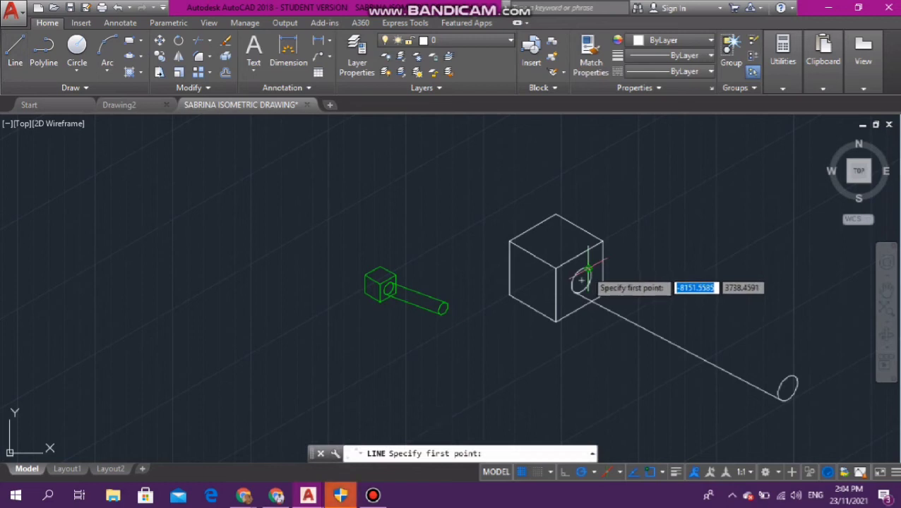
{"action": "left_click", "coordinate": [588, 269]}
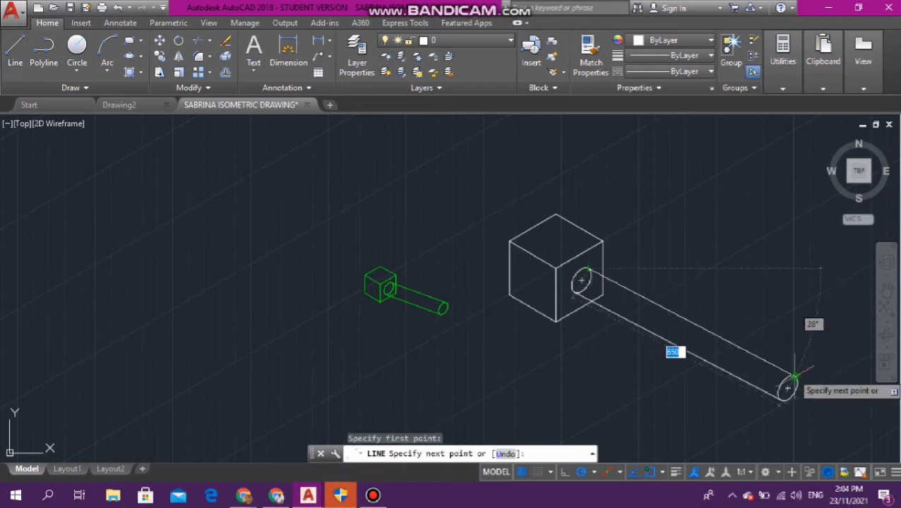
{"action": "left_click", "coordinate": [794, 376]}
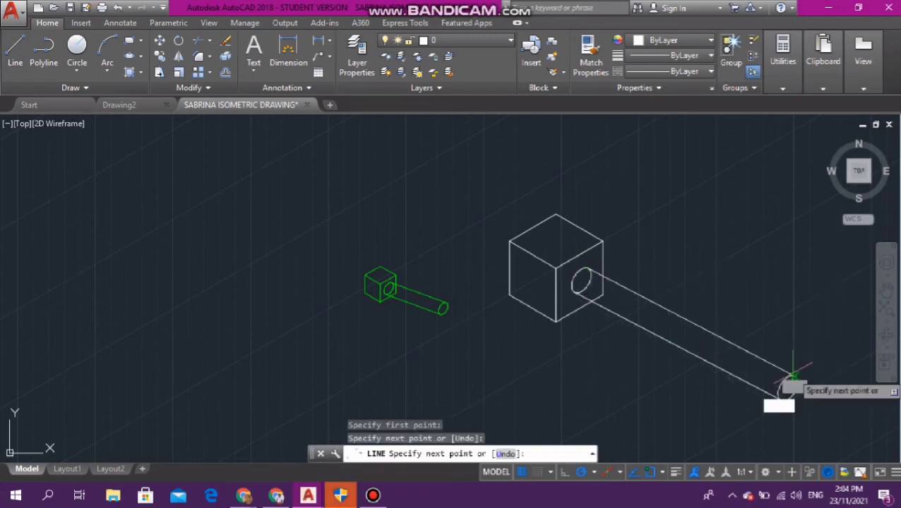
{"action": "key", "text": "Escape"}
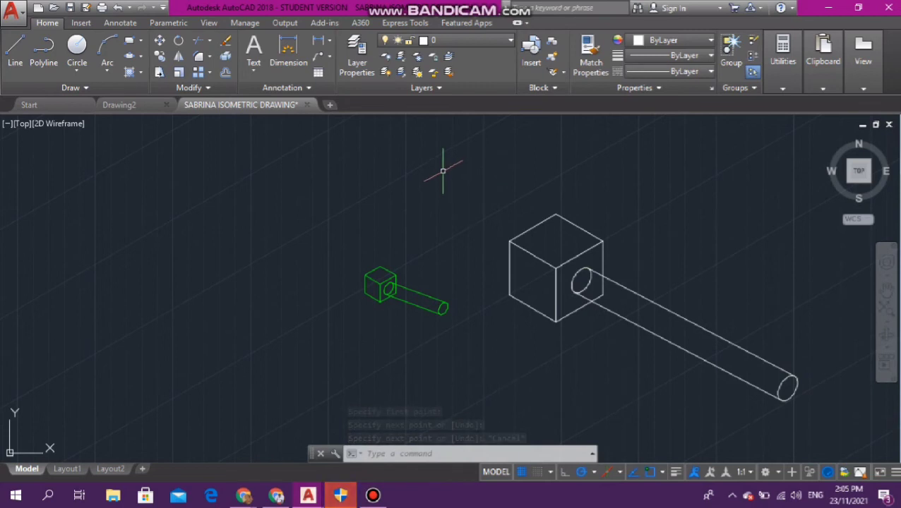
- Select the whole larger cube-and-shaft model and set its colour to Blue
{"action": "left_click", "coordinate": [427, 155]}
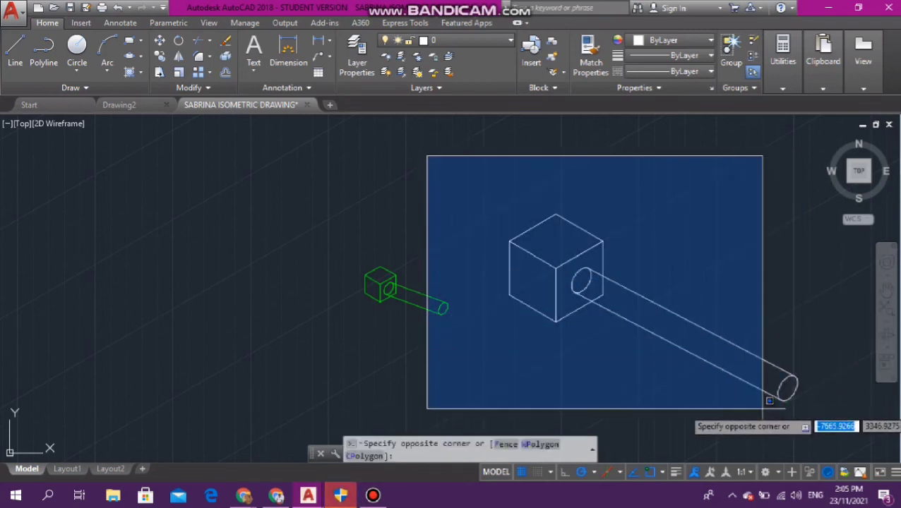
{"action": "key", "text": "Escape"}
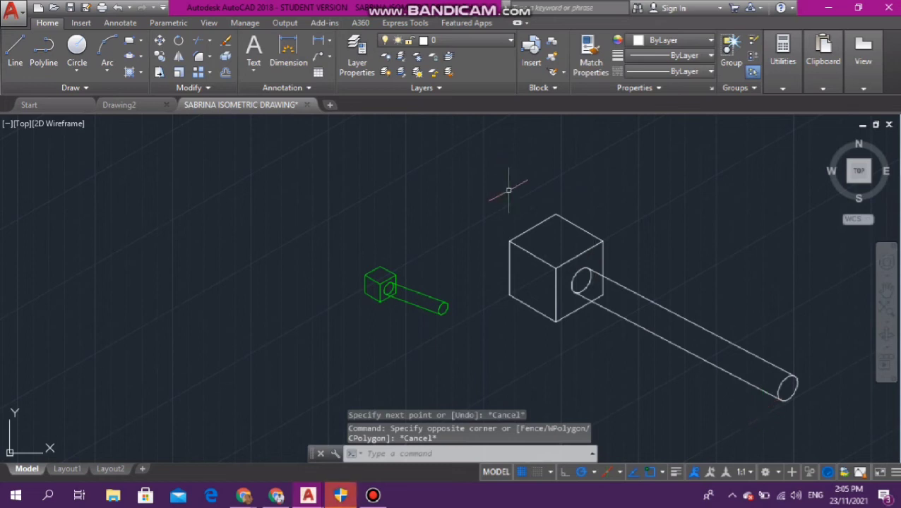
{"action": "left_click", "coordinate": [478, 149]}
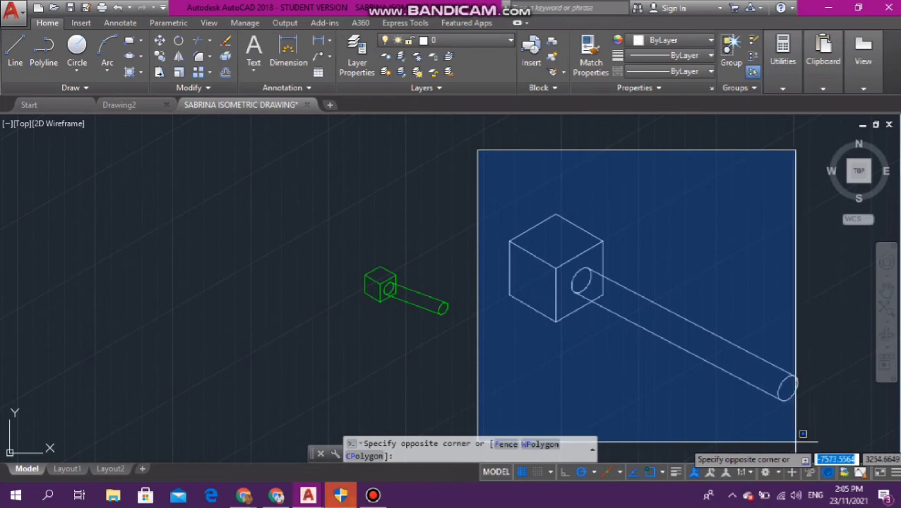
{"action": "left_click", "coordinate": [823, 441]}
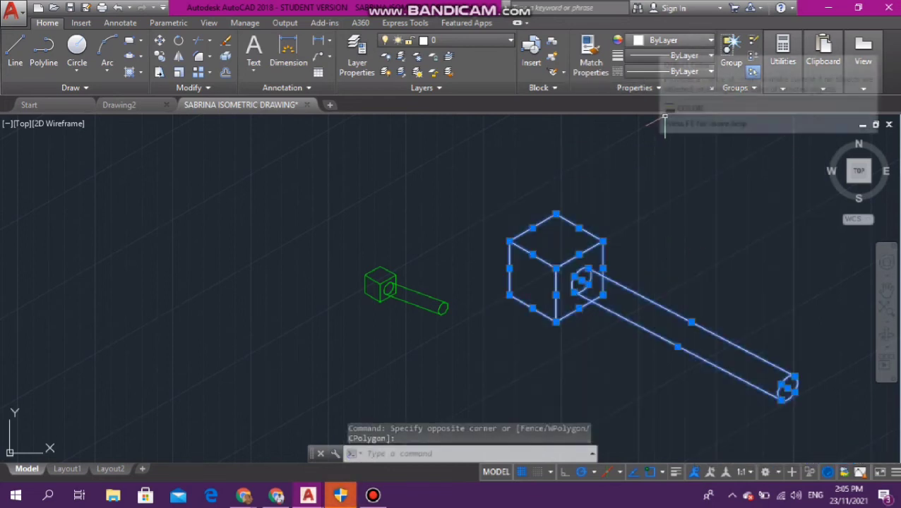
{"action": "left_click", "coordinate": [672, 41]}
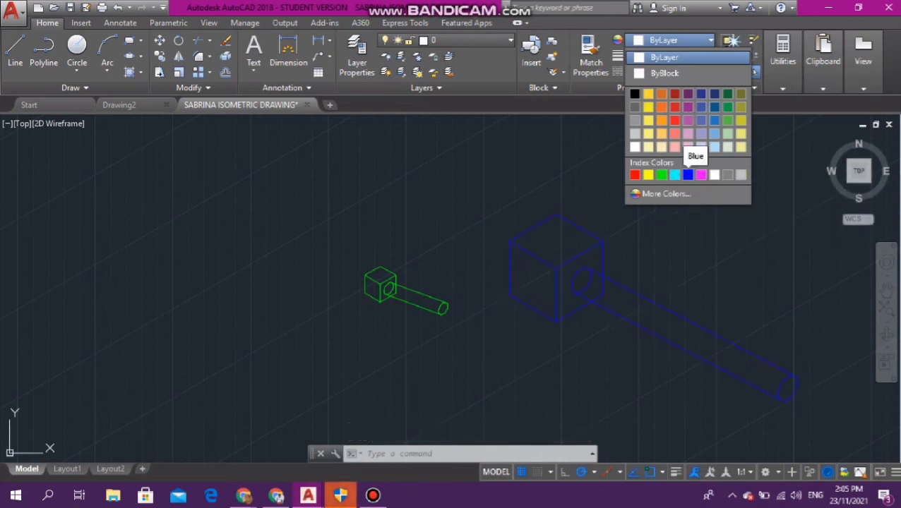
{"action": "left_click", "coordinate": [688, 174]}
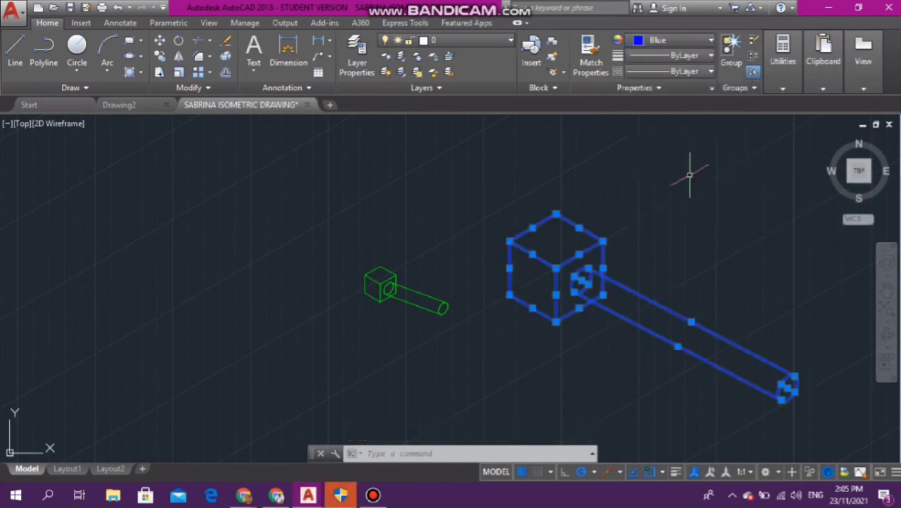
{"action": "key", "text": "Escape"}
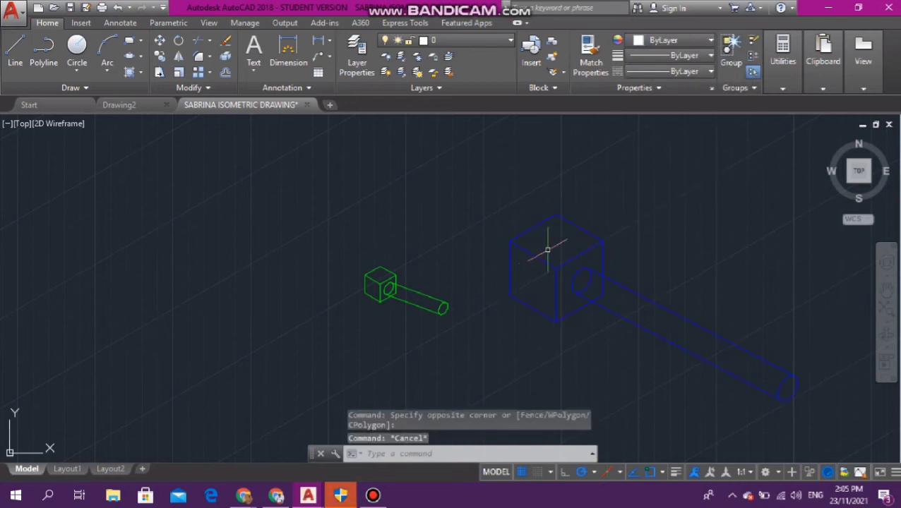
- Select all nine edges of the larger cube and set their colour to yellow
{"action": "left_click", "coordinate": [540, 261]}
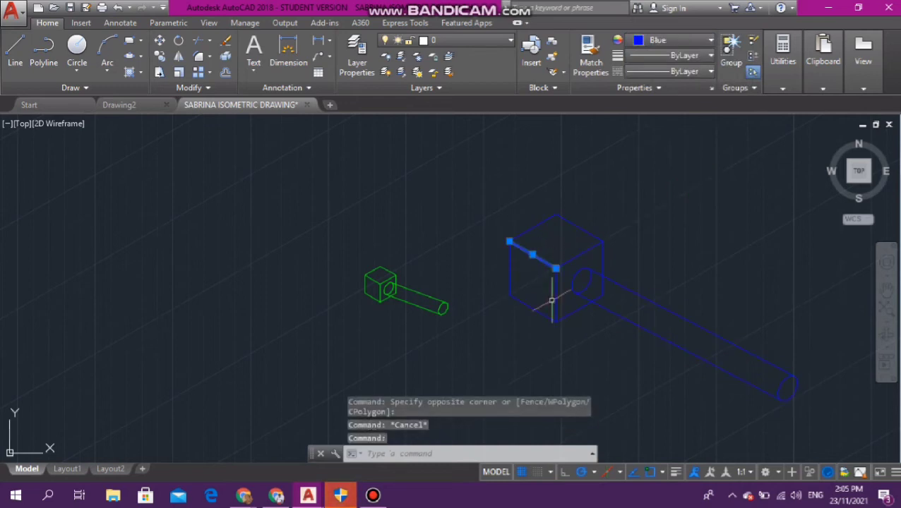
{"action": "left_click", "coordinate": [555, 297]}
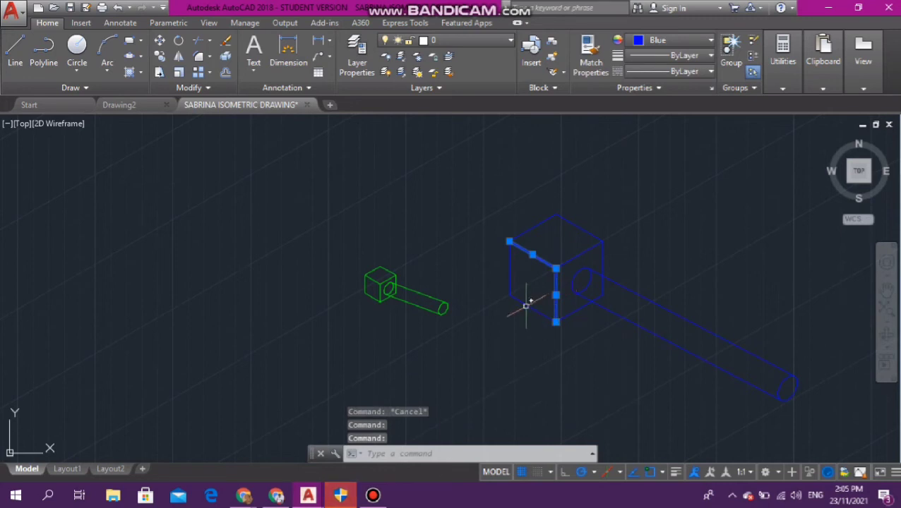
{"action": "left_click", "coordinate": [529, 304]}
{"action": "left_click", "coordinate": [511, 273]}
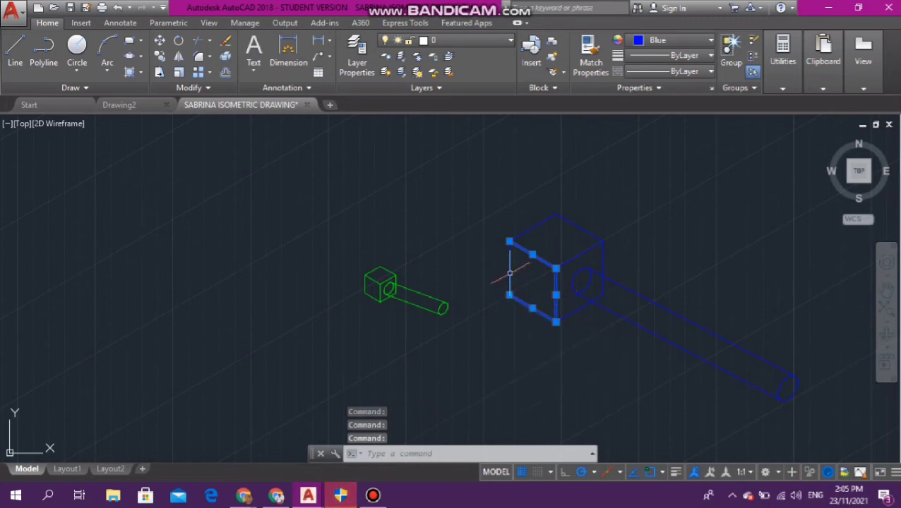
{"action": "left_click", "coordinate": [590, 232]}
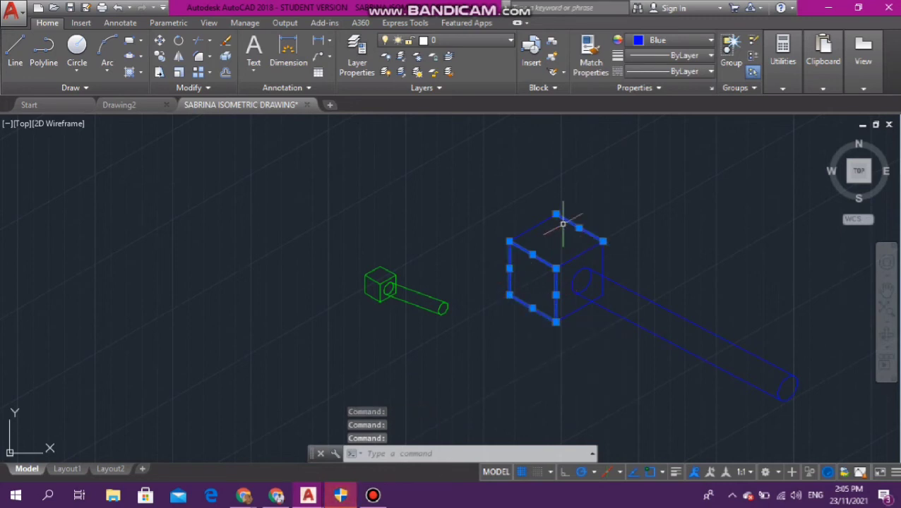
{"action": "left_click", "coordinate": [535, 226]}
{"action": "left_click", "coordinate": [576, 256]}
{"action": "left_click", "coordinate": [569, 308]}
{"action": "left_click", "coordinate": [602, 263]}
{"action": "left_click", "coordinate": [674, 40]}
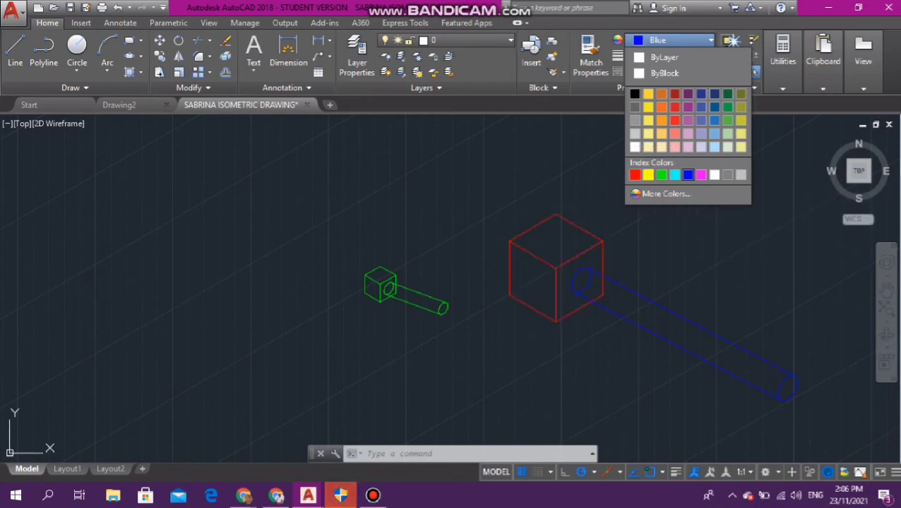
{"action": "left_click", "coordinate": [648, 174]}
{"action": "key", "text": "Escape"}
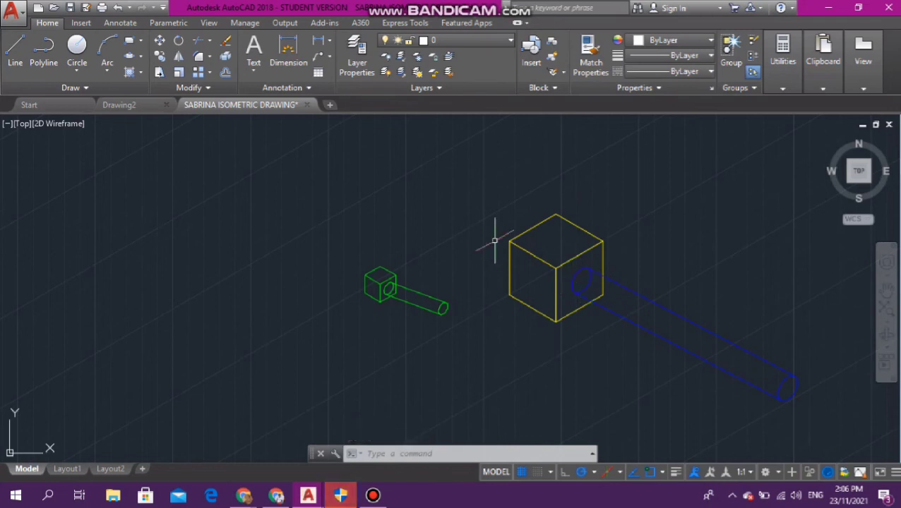
- Hatch the larger cube's right face around the shaft circle with the CORK pattern and a cyan background colour
{"action": "type", "text": "HATC"}
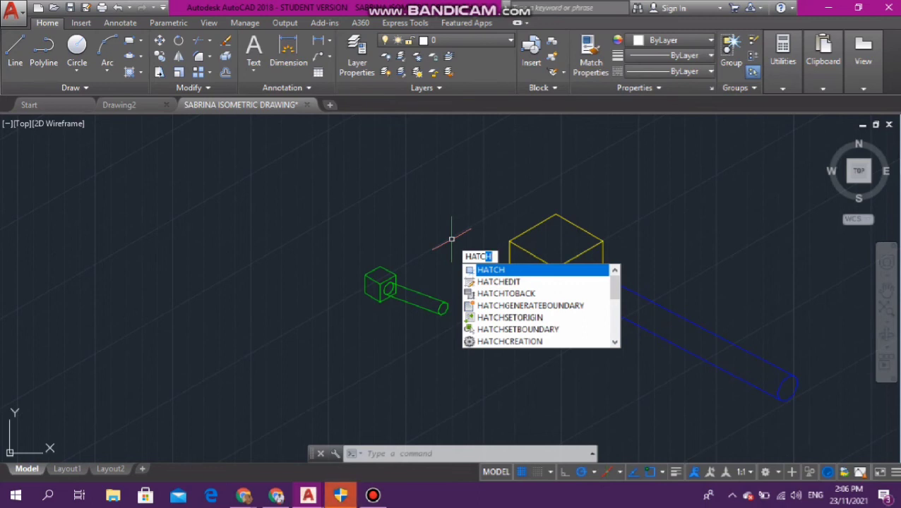
{"action": "key", "text": "Escape"}
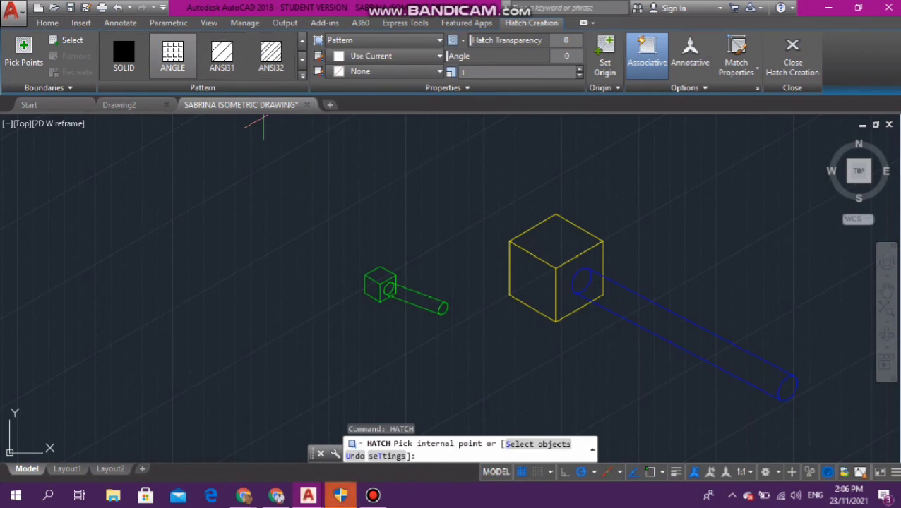
{"action": "left_click", "coordinate": [302, 60]}
{"action": "left_click", "coordinate": [302, 60]}
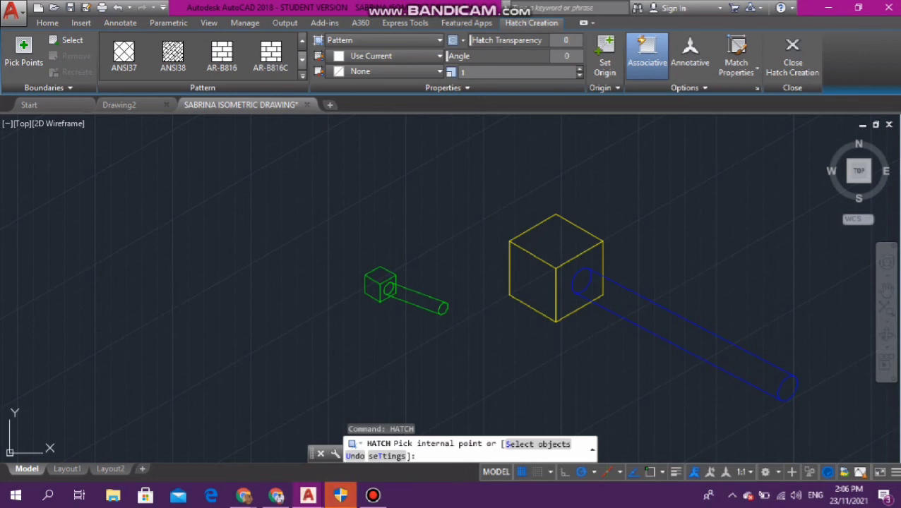
{"action": "left_click", "coordinate": [302, 60]}
{"action": "left_click", "coordinate": [302, 60]}
{"action": "left_click", "coordinate": [302, 60]}
{"action": "left_click", "coordinate": [302, 60]}
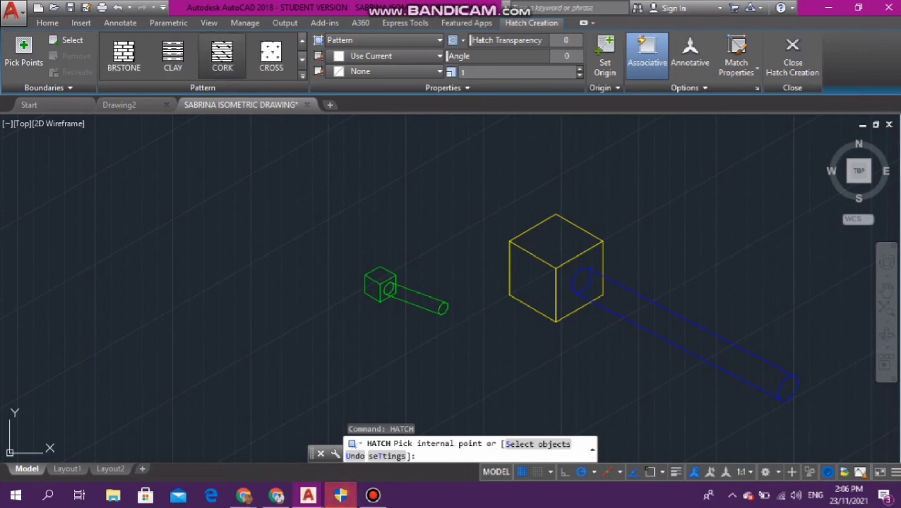
{"action": "left_click", "coordinate": [222, 56]}
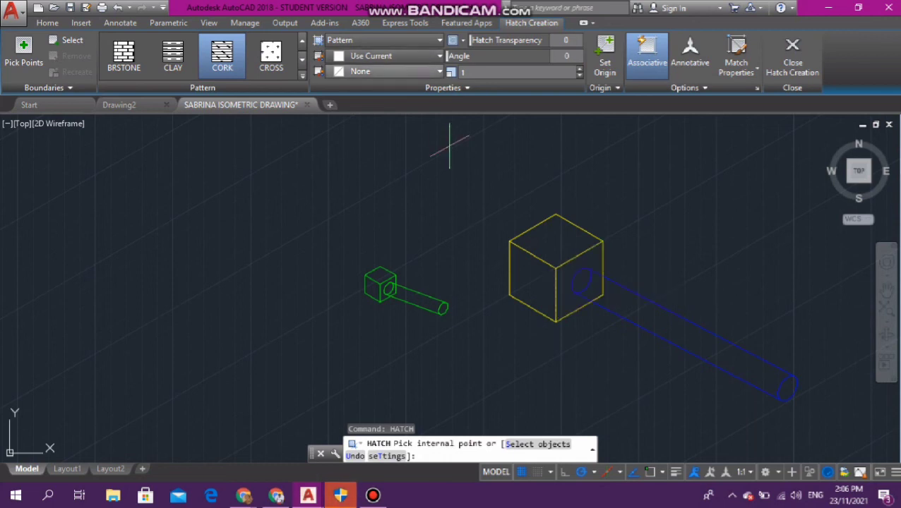
{"action": "left_click", "coordinate": [385, 72]}
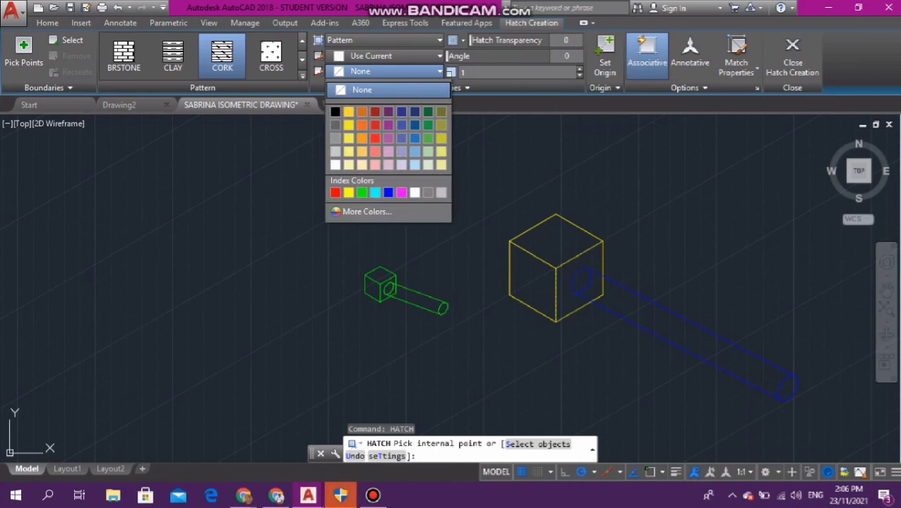
{"action": "left_click", "coordinate": [375, 192]}
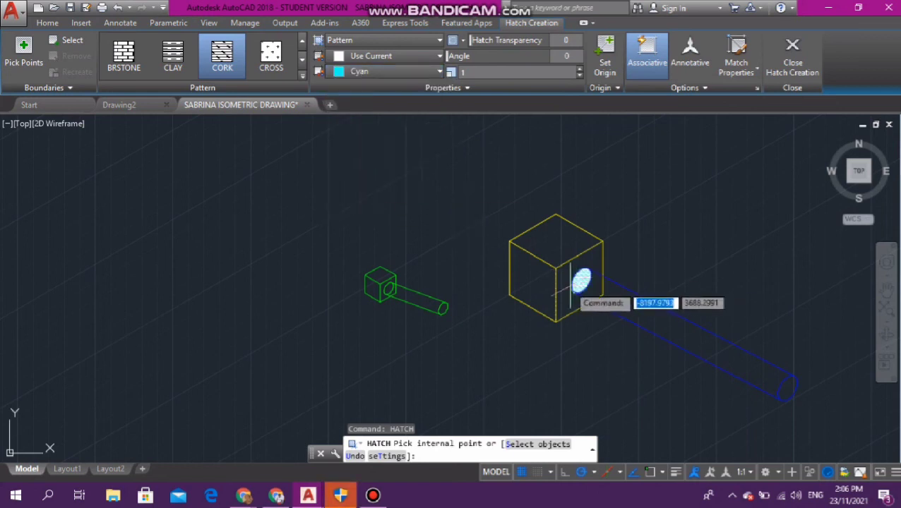
{"action": "left_click", "coordinate": [562, 272]}
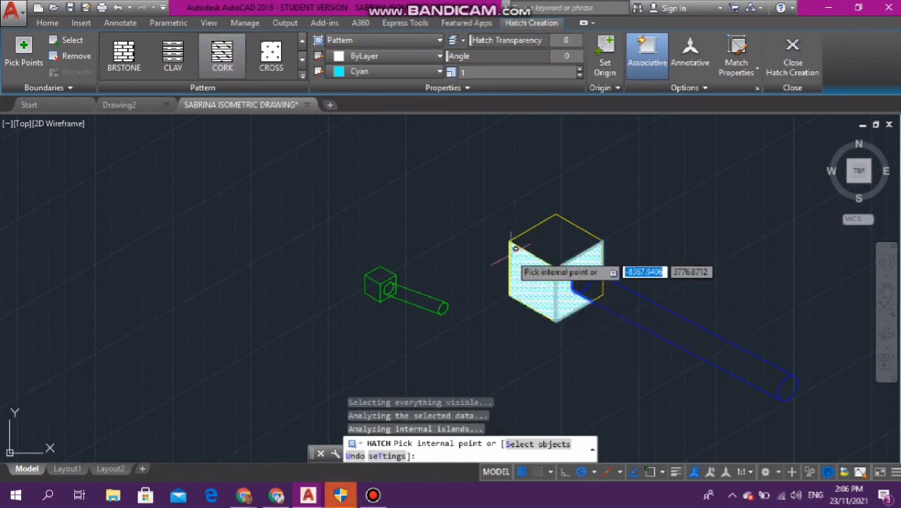
{"action": "left_click", "coordinate": [601, 278]}
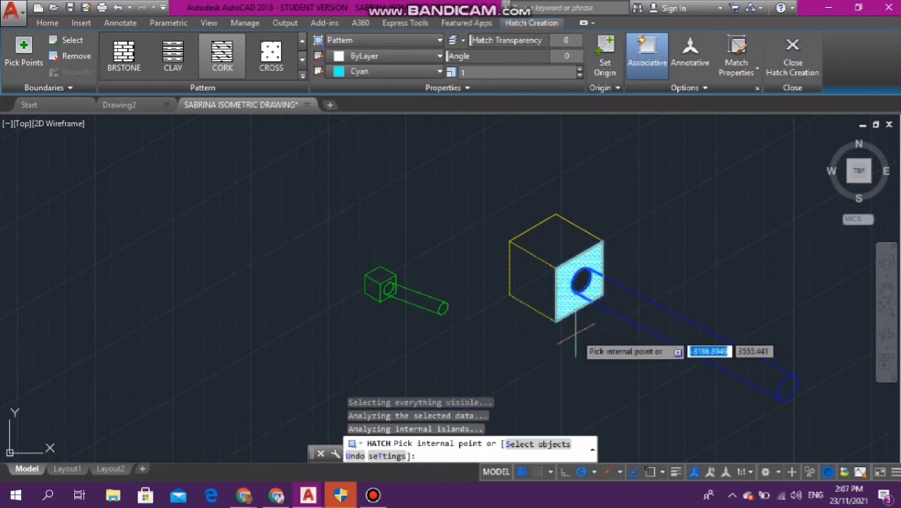
{"action": "key", "text": "Escape"}
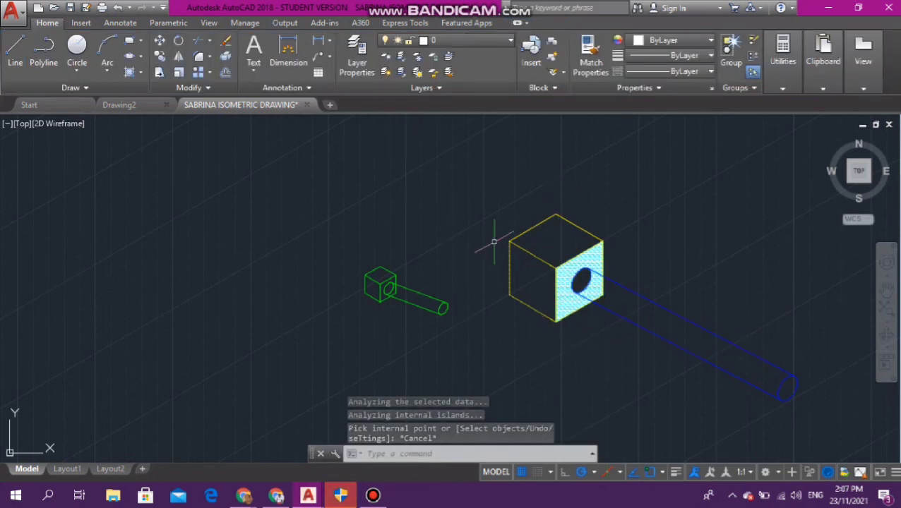
- Hatch the larger cube's top and left faces with the CROSS pattern
{"action": "type", "text": "ha"}
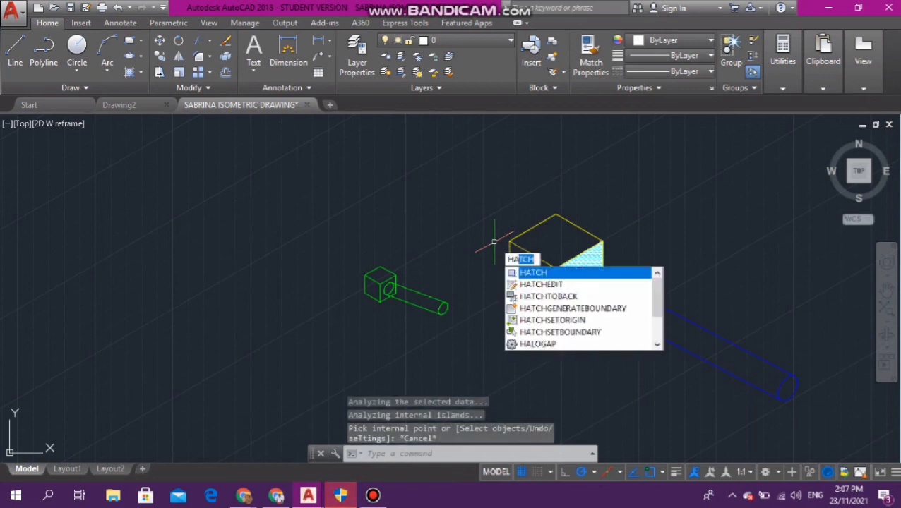
{"action": "key", "text": "Return"}
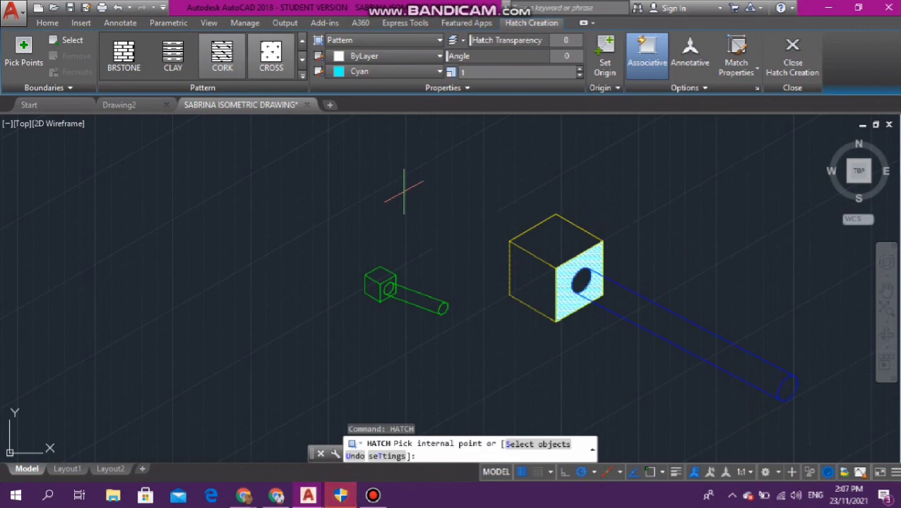
{"action": "left_click", "coordinate": [271, 56]}
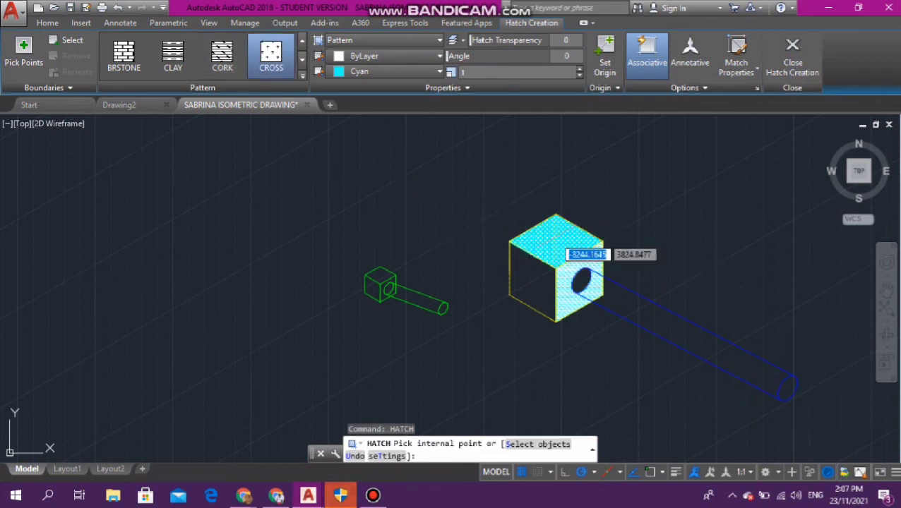
{"action": "left_click", "coordinate": [555, 238]}
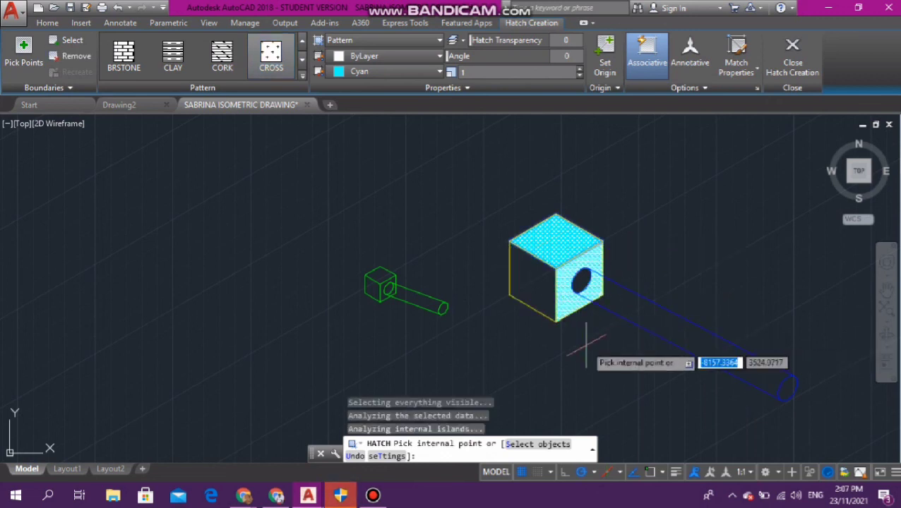
{"action": "left_click", "coordinate": [541, 283]}
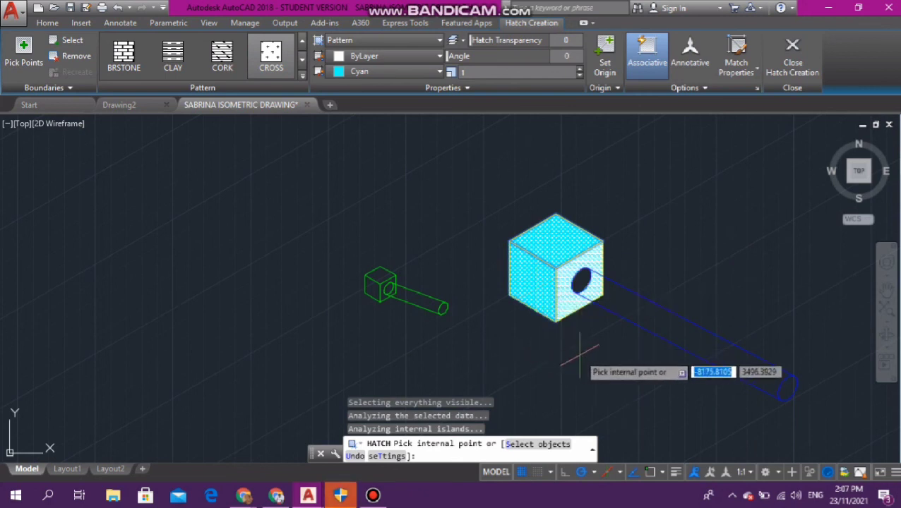
{"action": "key", "text": "Escape"}
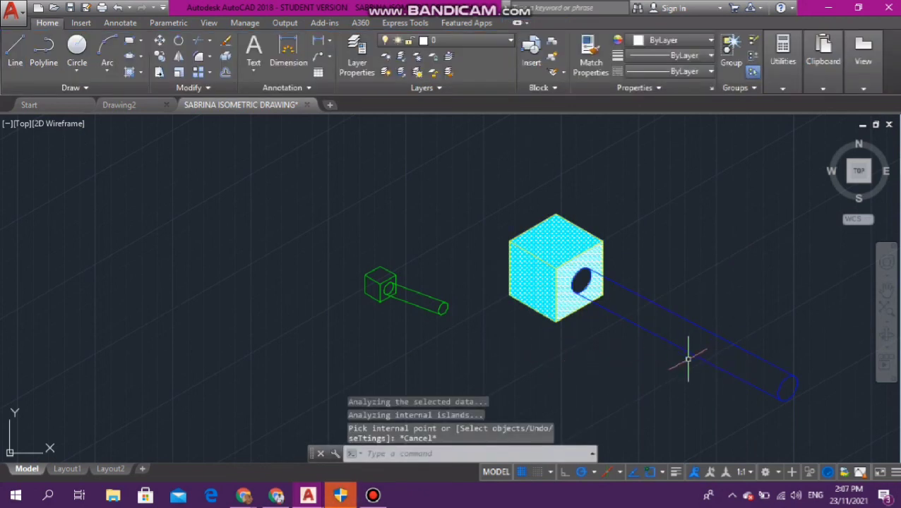